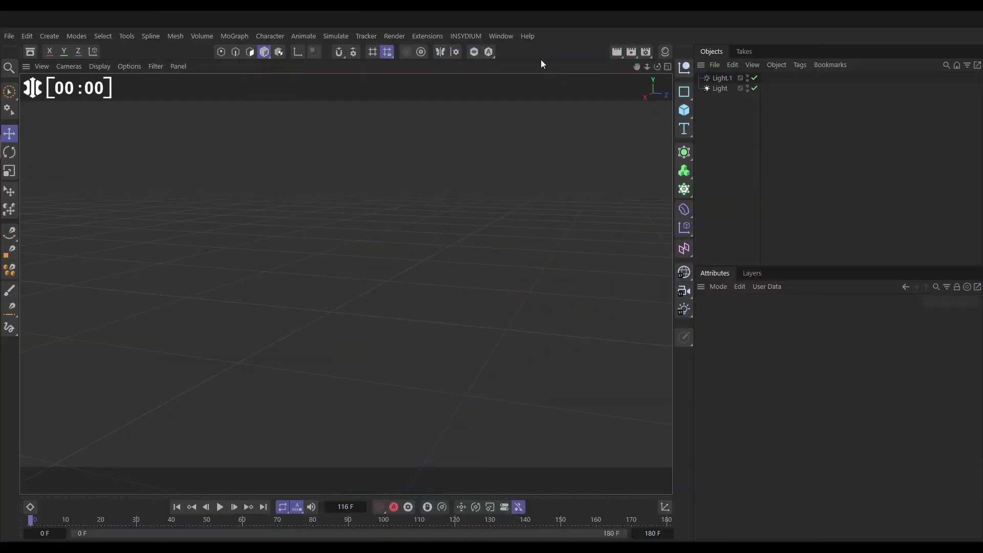
- Add a 600 × 600 cm xpOcean generator and frame its animating surface in the view
mouse_move(481, 73)
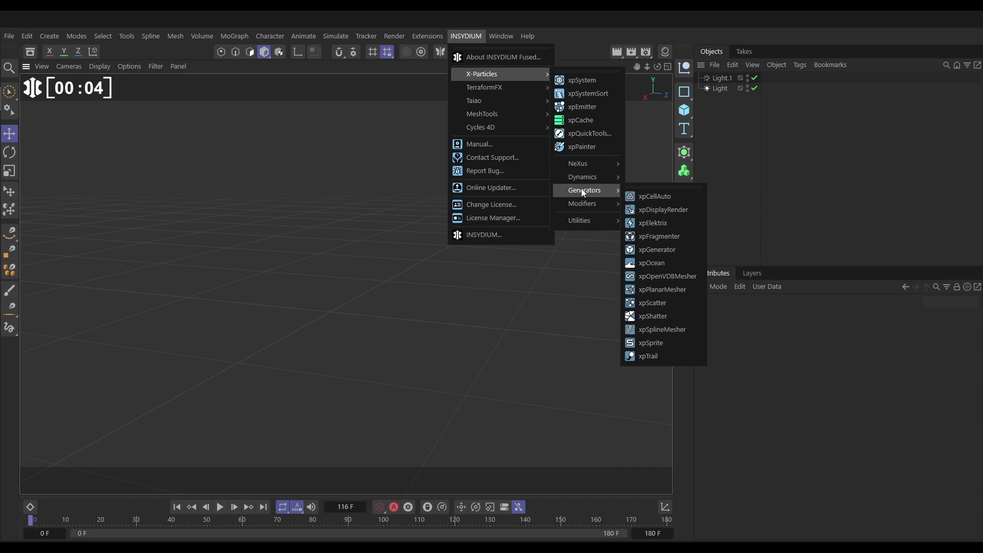
click(647, 263)
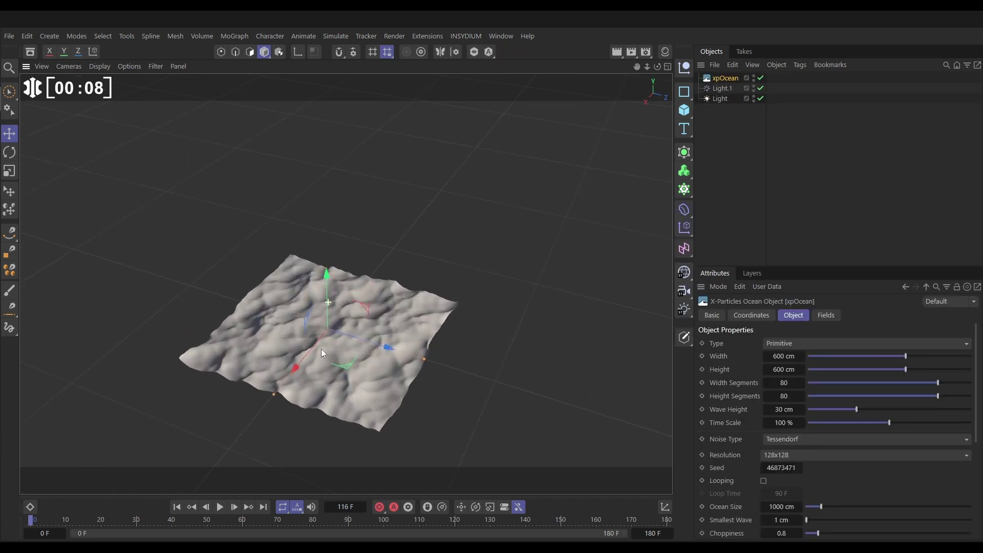
alt+middle_drag(312, 397, 334, 379)
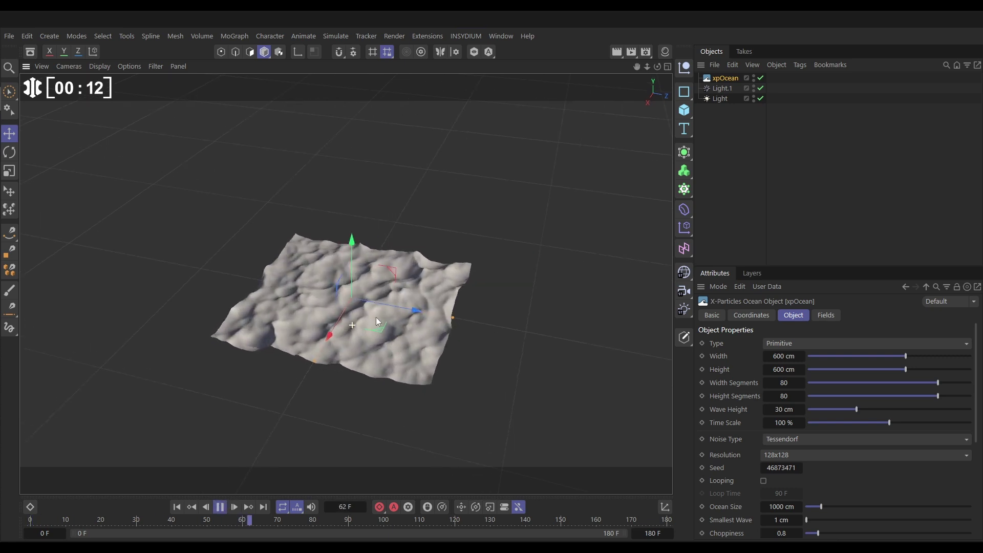
mouse_move(377, 322)
alt+mouse_down()
mouse_move(391, 306)
mouse_move(373, 311)
mouse_move(367, 335)
alt+mouse_up()
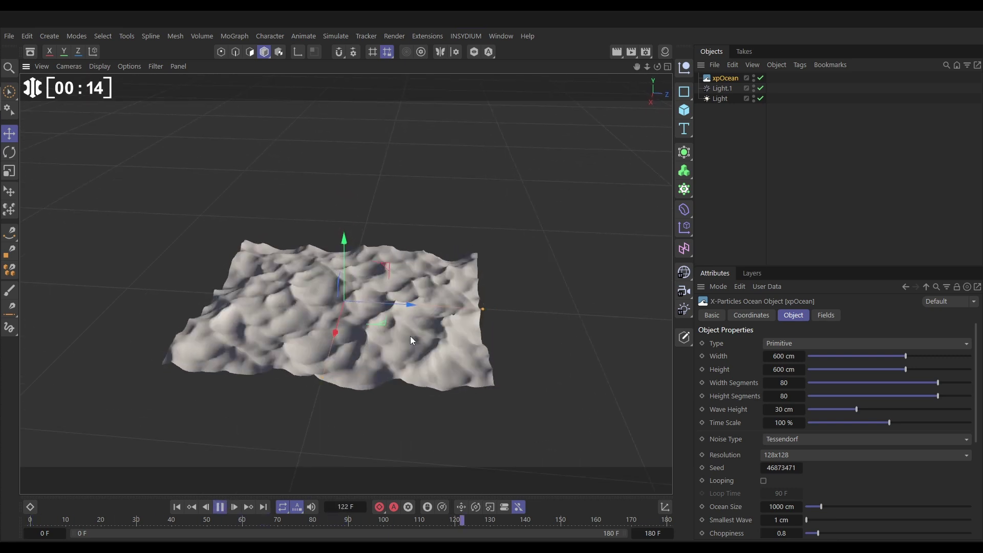
click(736, 189)
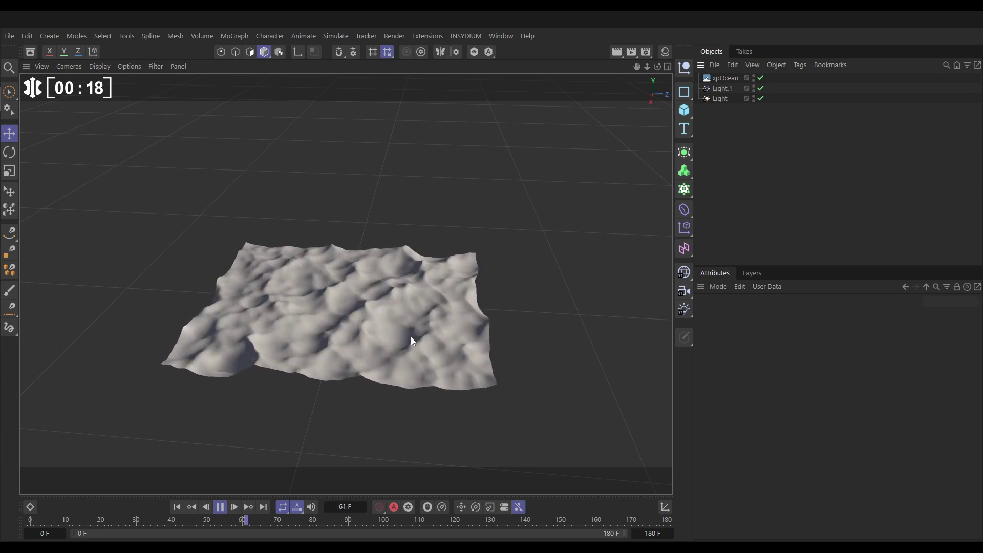
- Show the wireframe over the shaded ocean to reveal its polygons
key(n)
key(b)
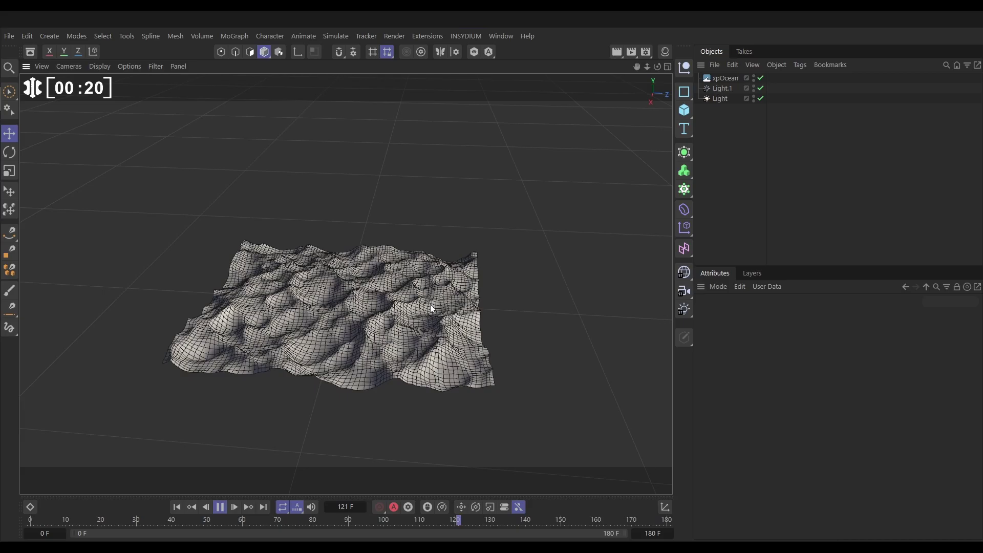
alt+drag(390, 323, 364, 325)
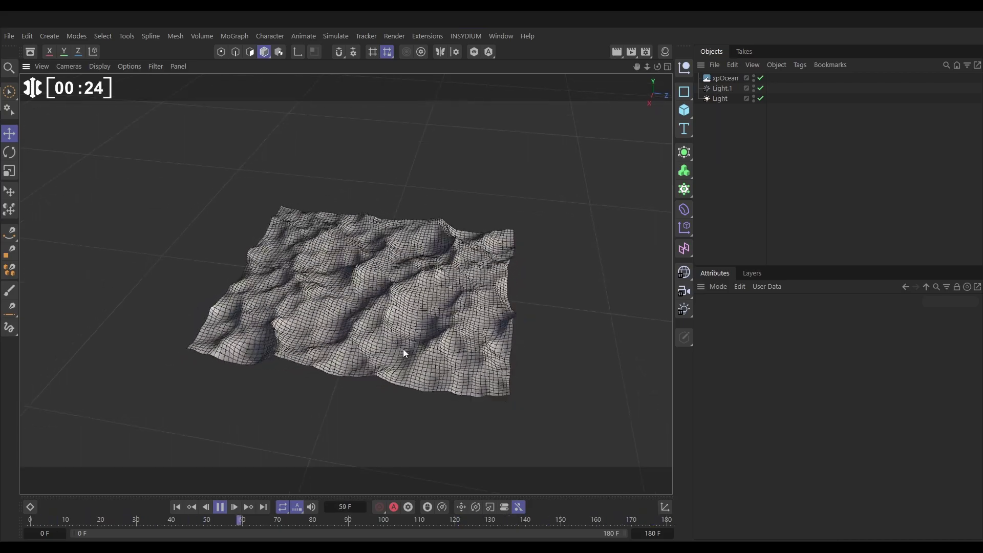
- Set the xpOcean's Width Segments and Height Segments to 200 each
click(726, 79)
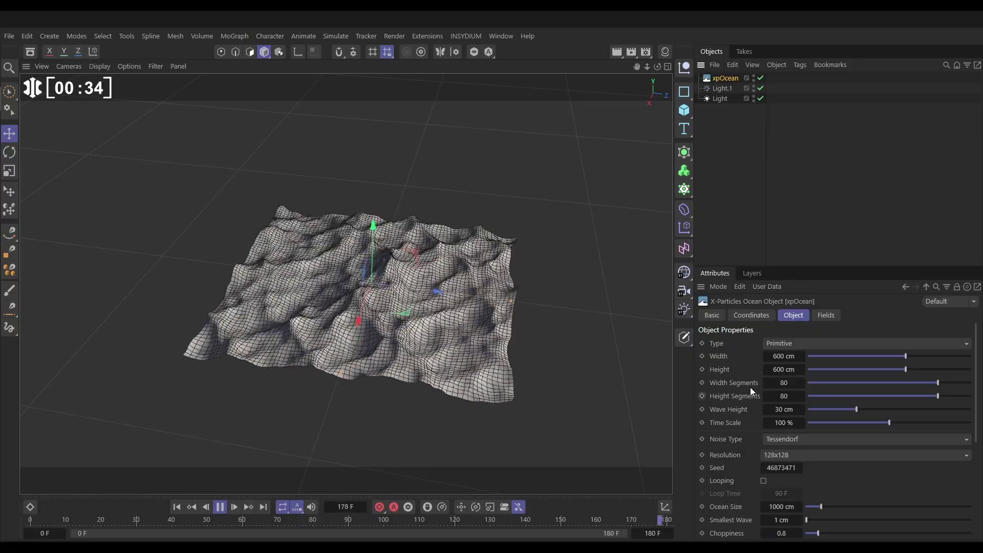
click(778, 385)
text(20)
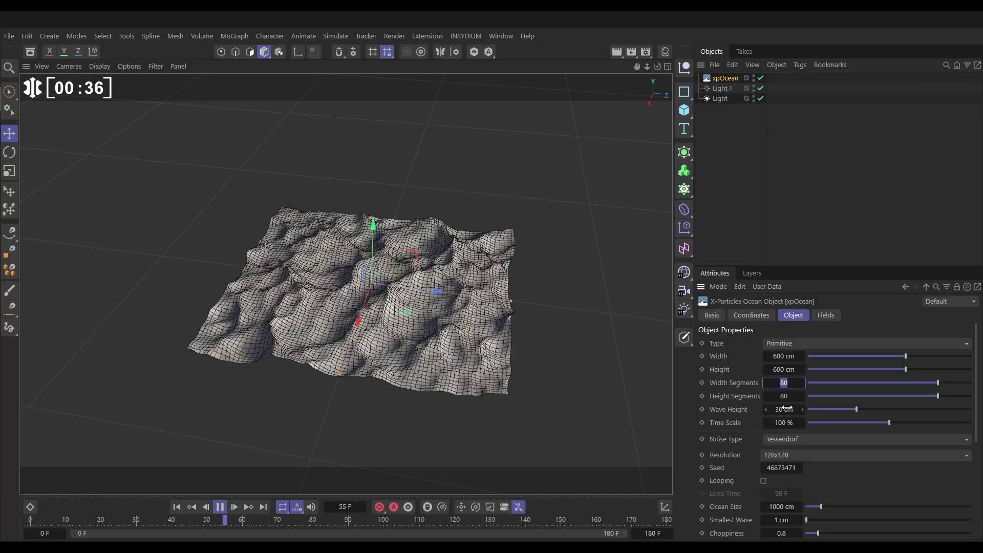
text(0)
key(Tab)
text(200)
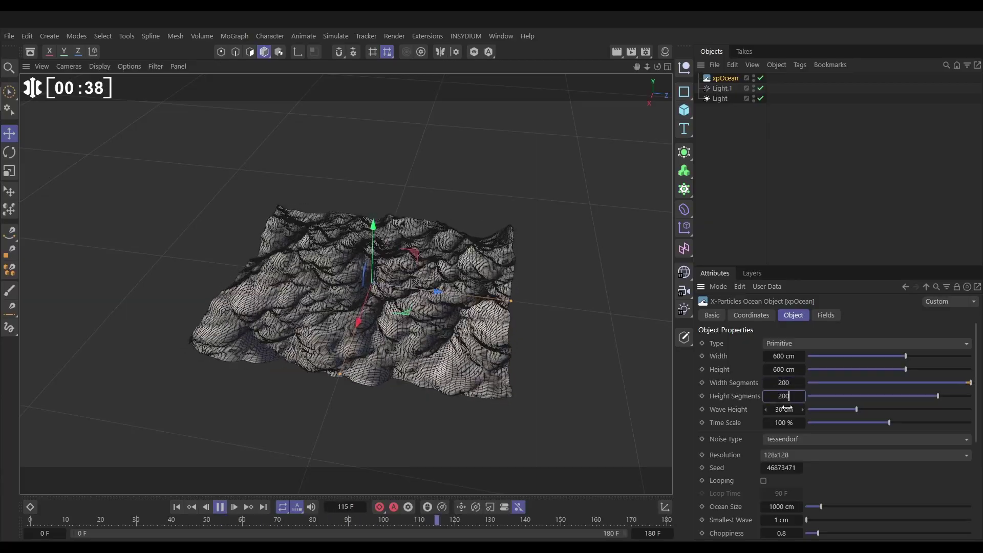
key(Return)
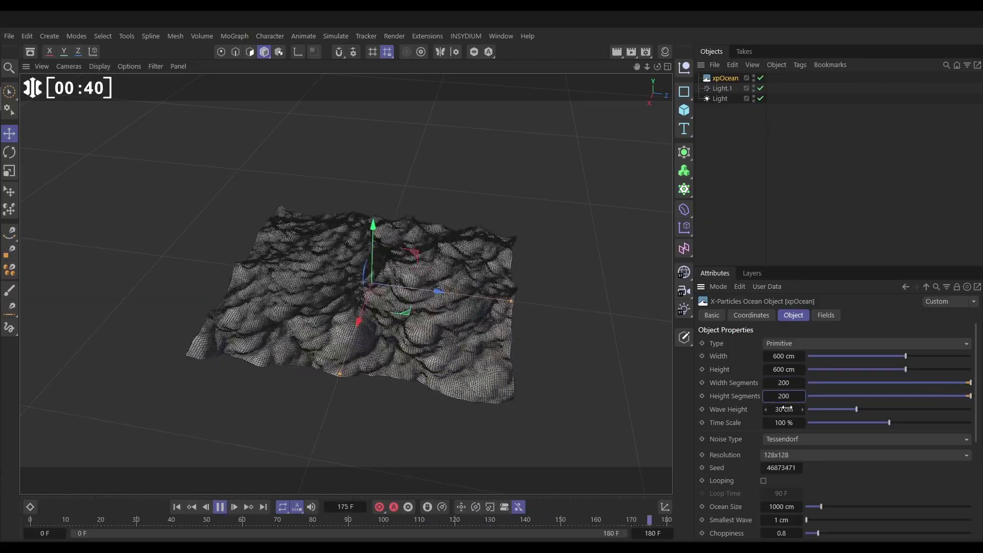
click(741, 173)
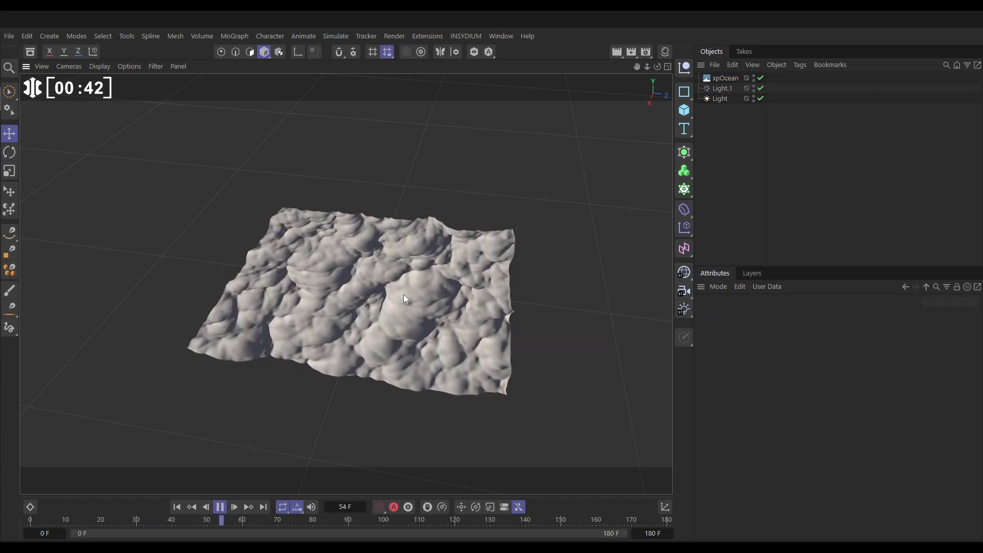
scroll(419, 302, up, 3)
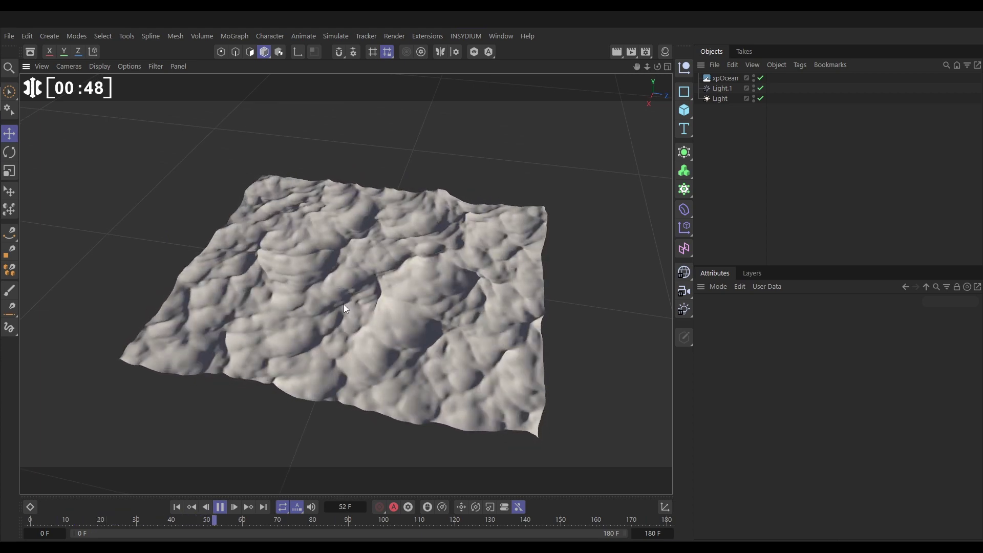
- Set xpOcean Wind Speed to 46.6 cm, Wave Height 42.6 cm and Time Scale 56.6 %
click(728, 80)
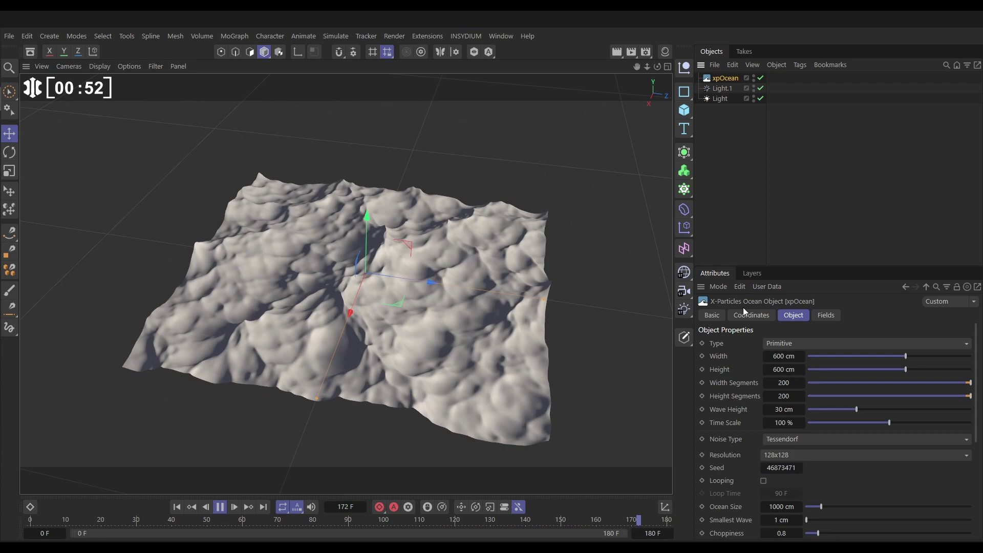
drag(836, 265, 862, 231)
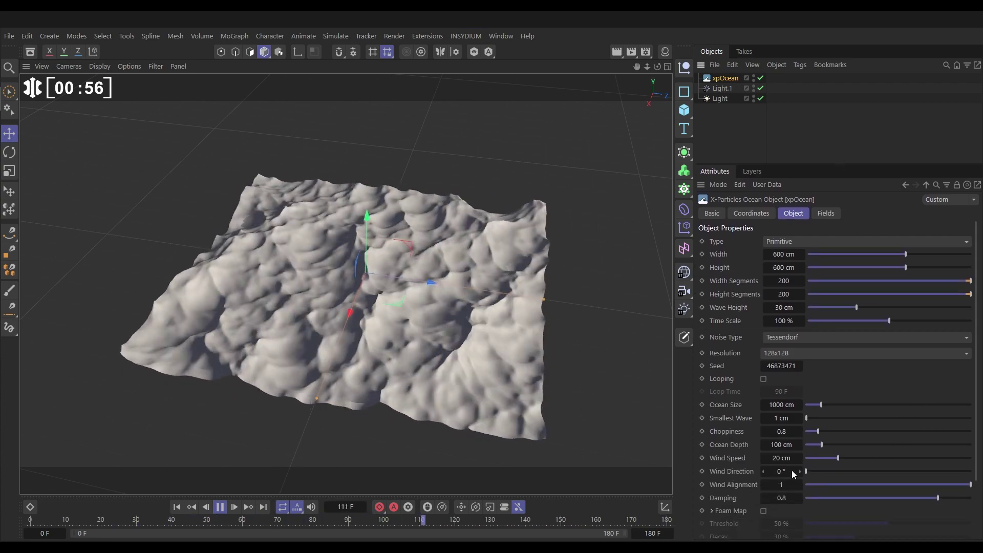
drag(838, 458, 860, 461)
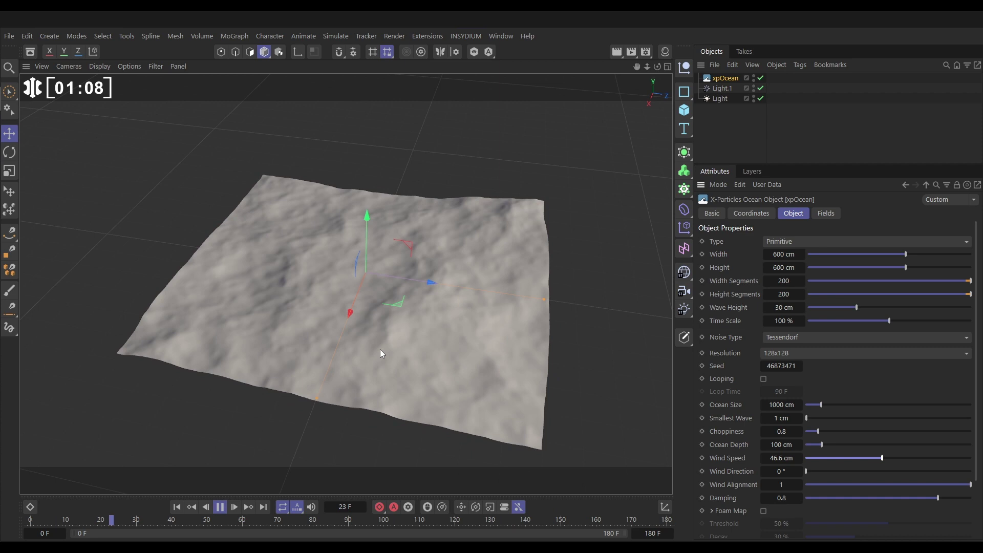
click(776, 308)
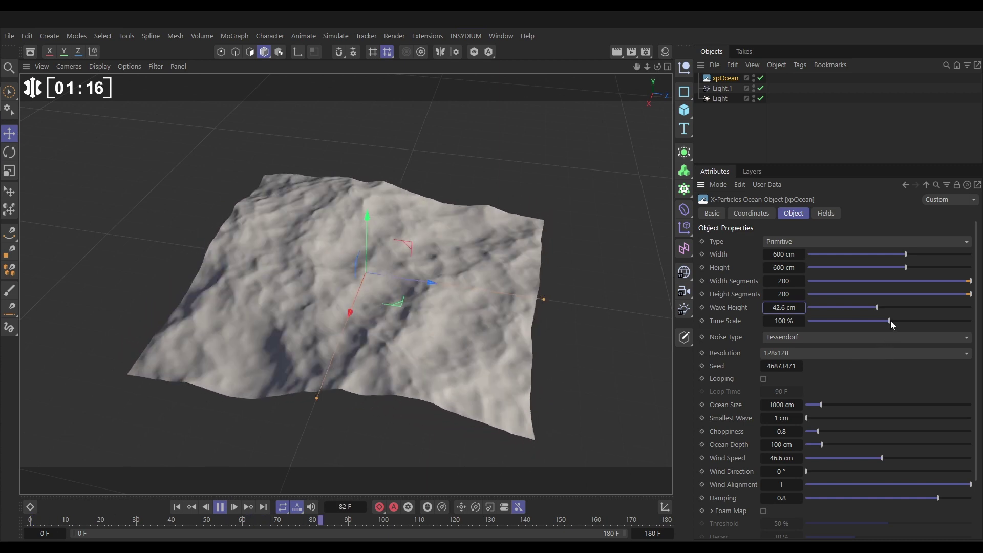
drag(888, 320, 854, 325)
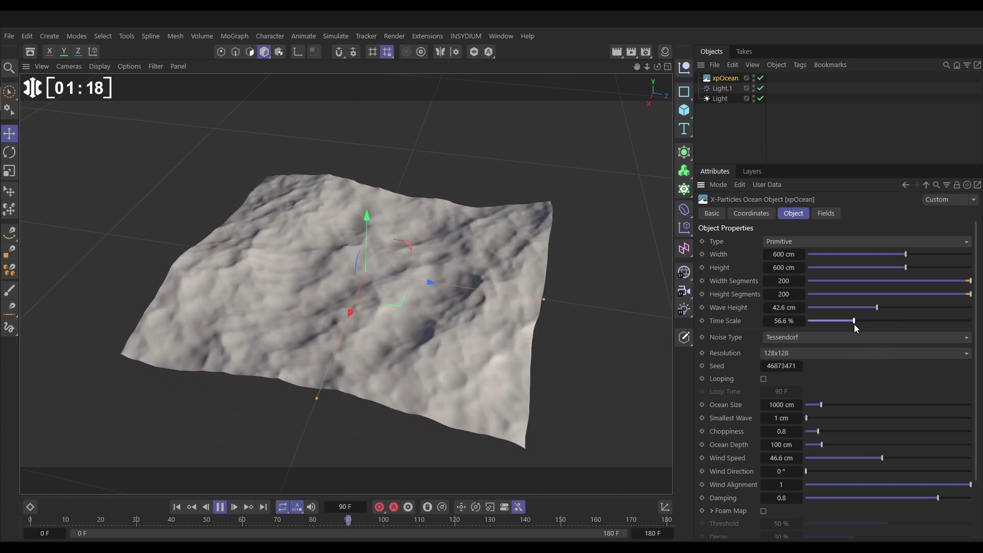
click(503, 308)
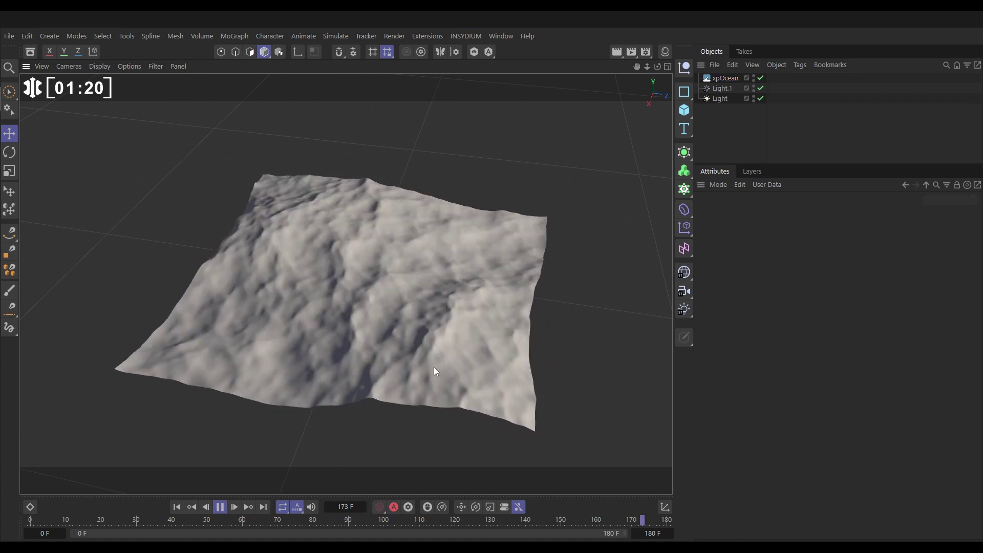
- Try a 512x512 ocean Resolution, then settle back on 256x256
click(725, 78)
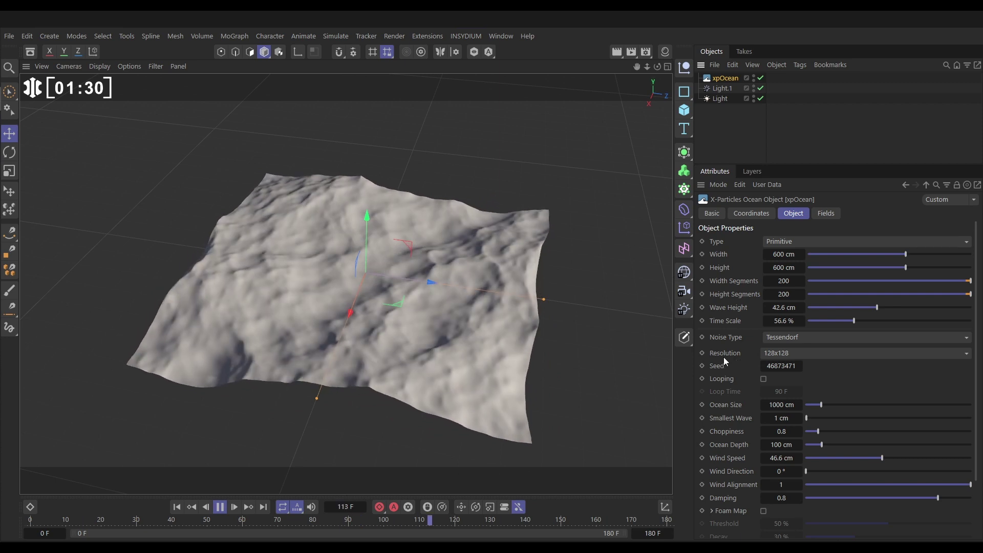
click(782, 354)
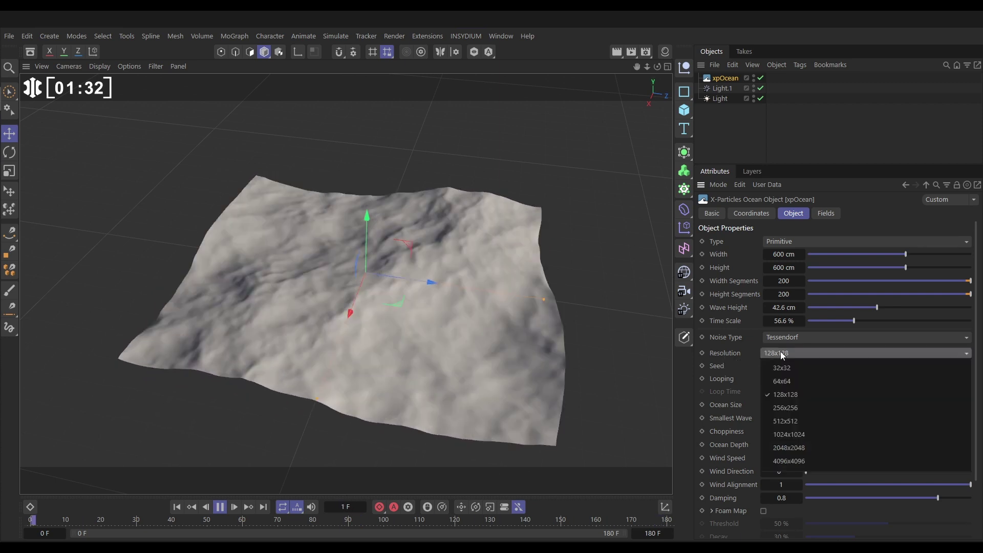
click(787, 407)
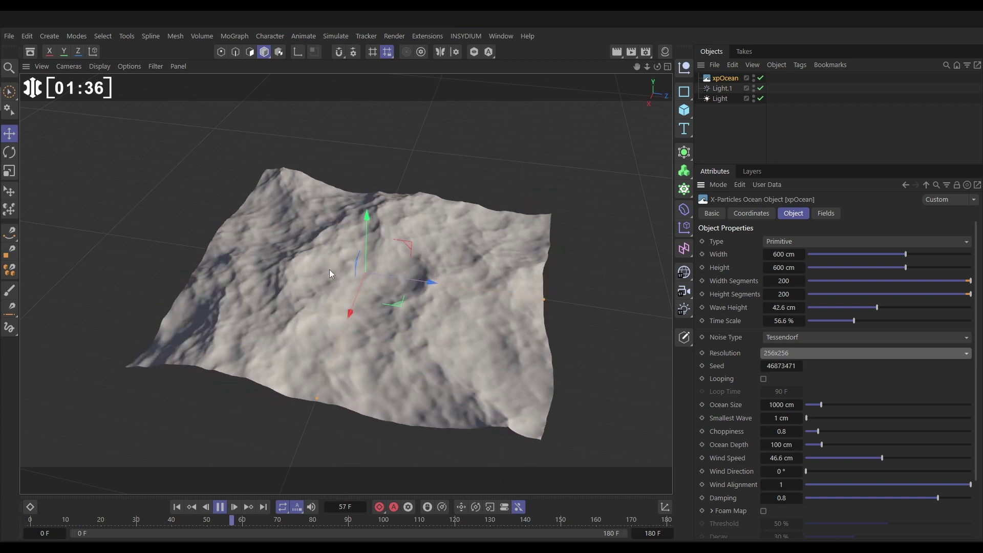
click(787, 354)
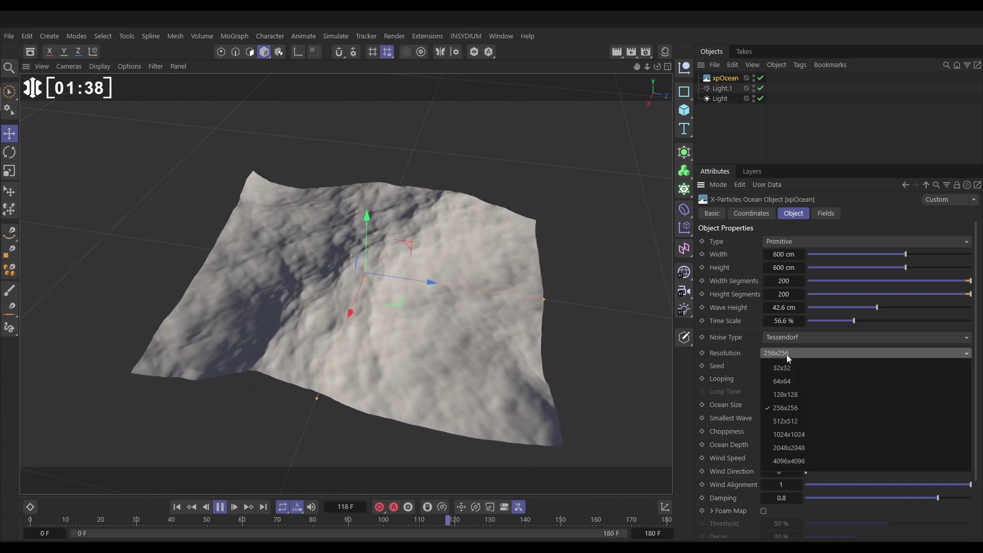
click(785, 421)
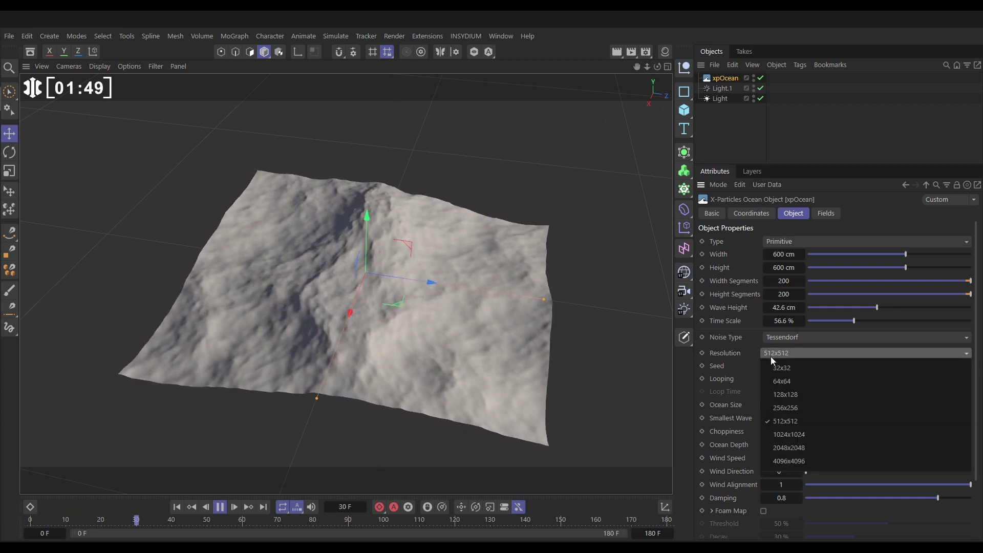
click(784, 407)
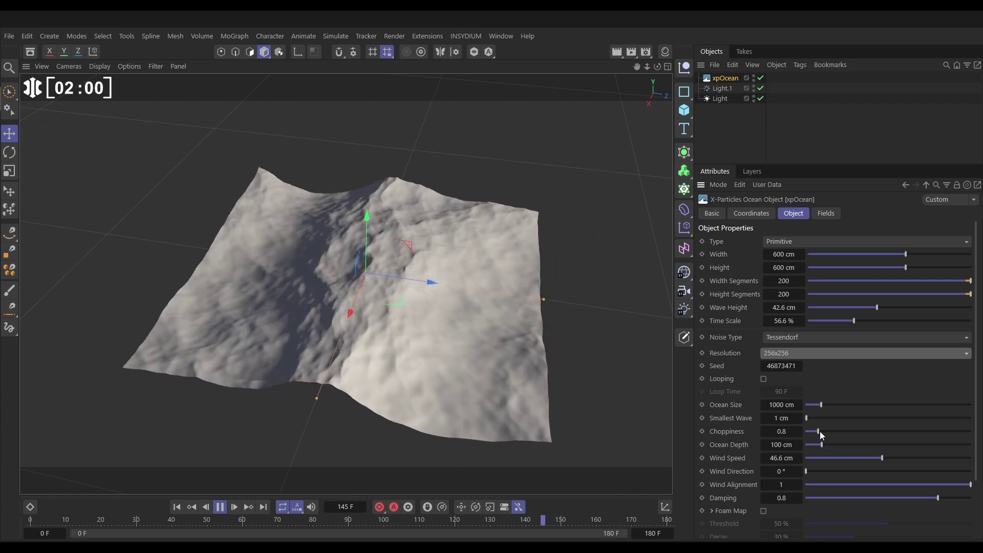
- Raise the xpOcean Choppiness from 0.8 to 1.4 for sharper crests
drag(819, 431, 822, 432)
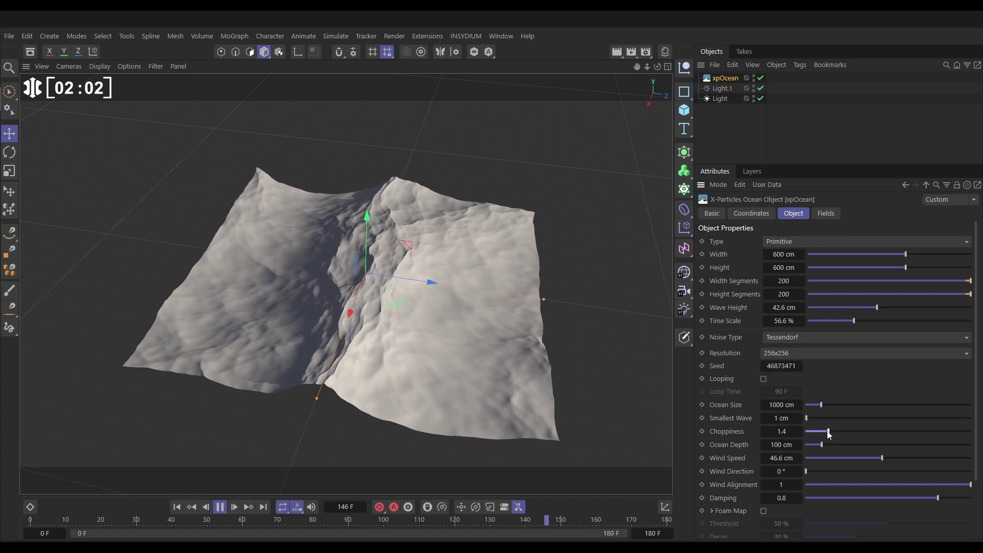
mouse_move(827, 432)
mouse_down()
mouse_move(877, 438)
mouse_move(800, 442)
mouse_move(816, 442)
mouse_up()
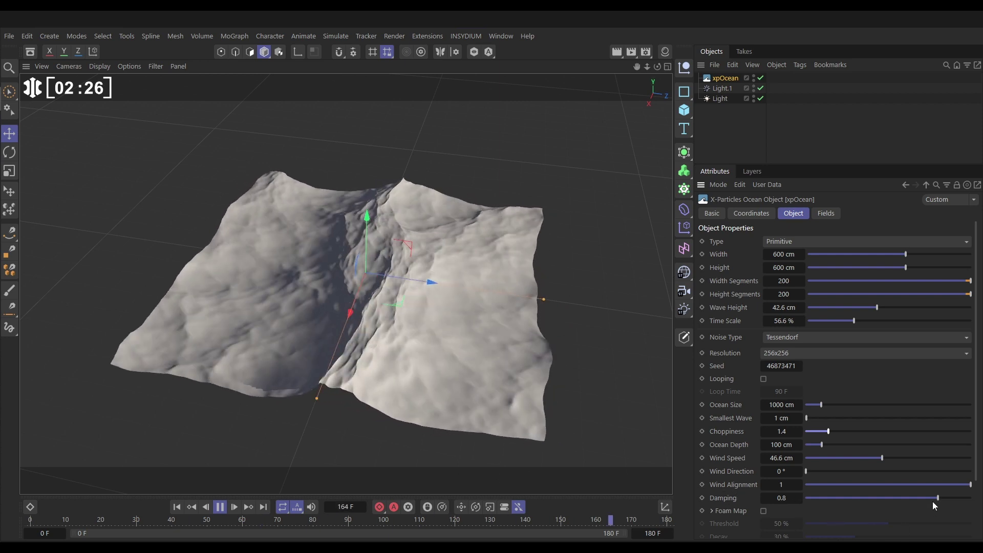
- Try Damping and wind settings, undo the wind edits, and leave Damping at 0.9
drag(938, 498, 861, 502)
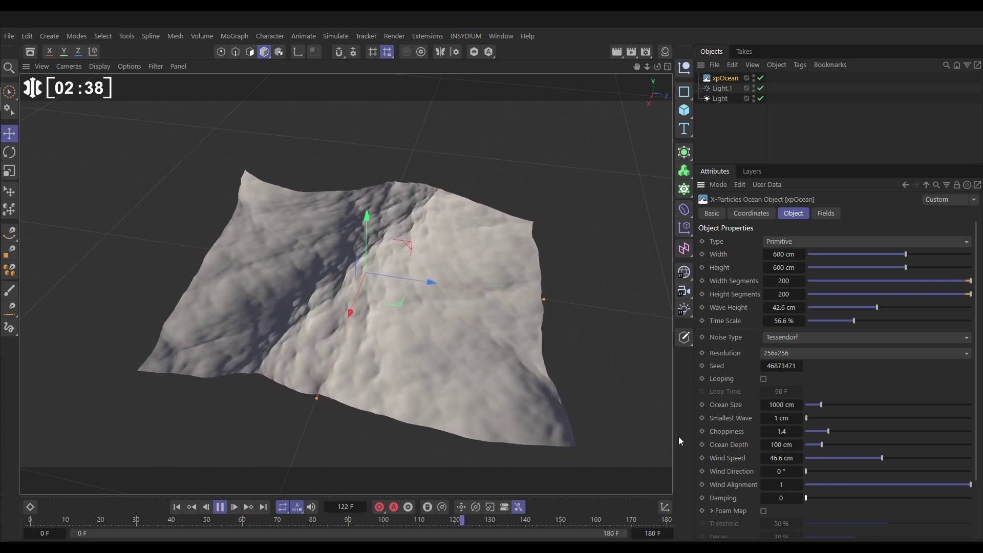
drag(807, 499, 819, 499)
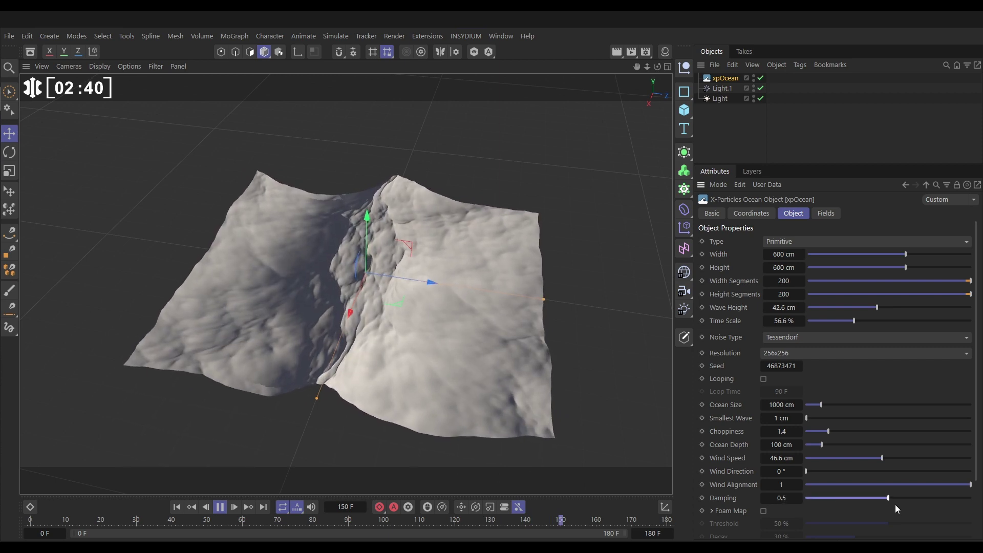
drag(950, 507, 973, 507)
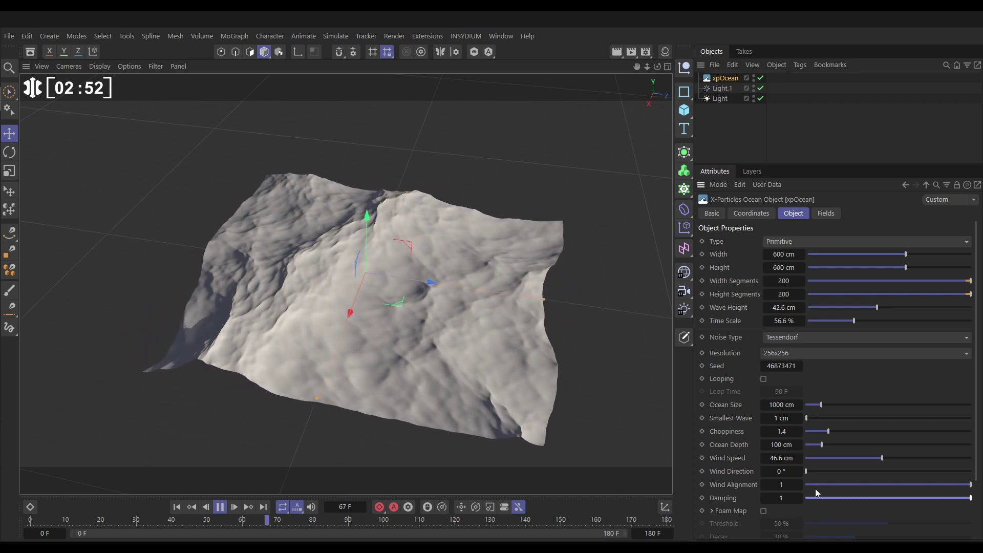
drag(813, 470, 910, 479)
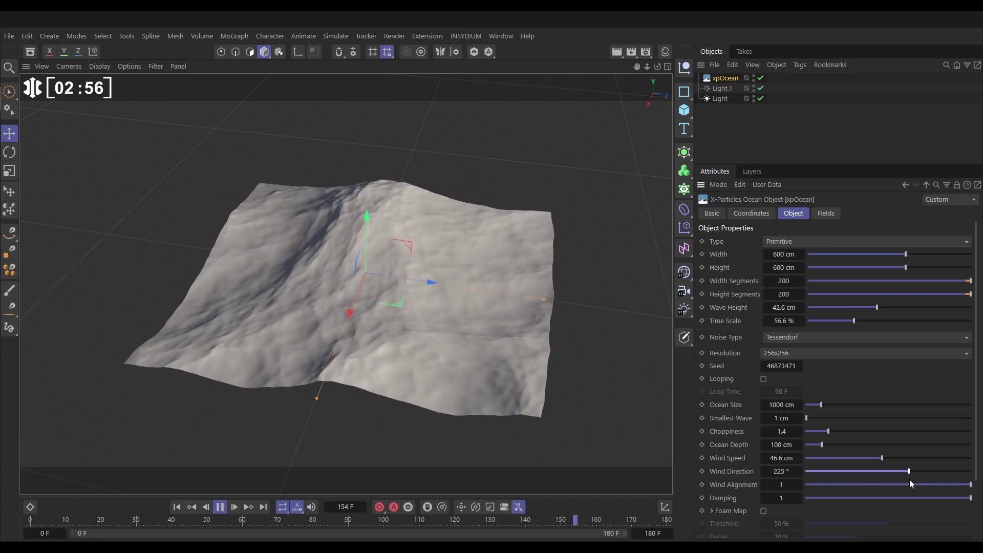
click(907, 484)
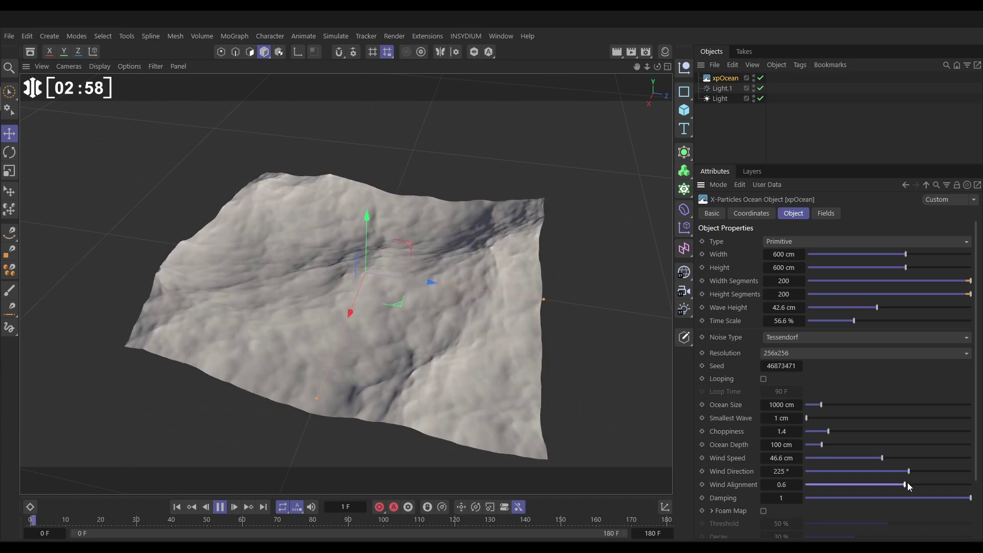
key(ctrl+z)
key(ctrl+z)
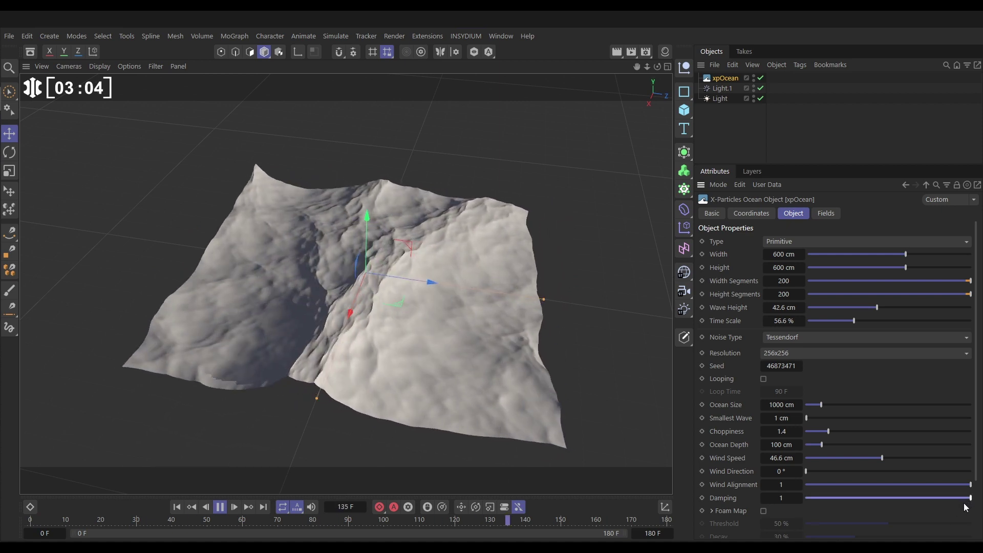
drag(970, 498, 955, 498)
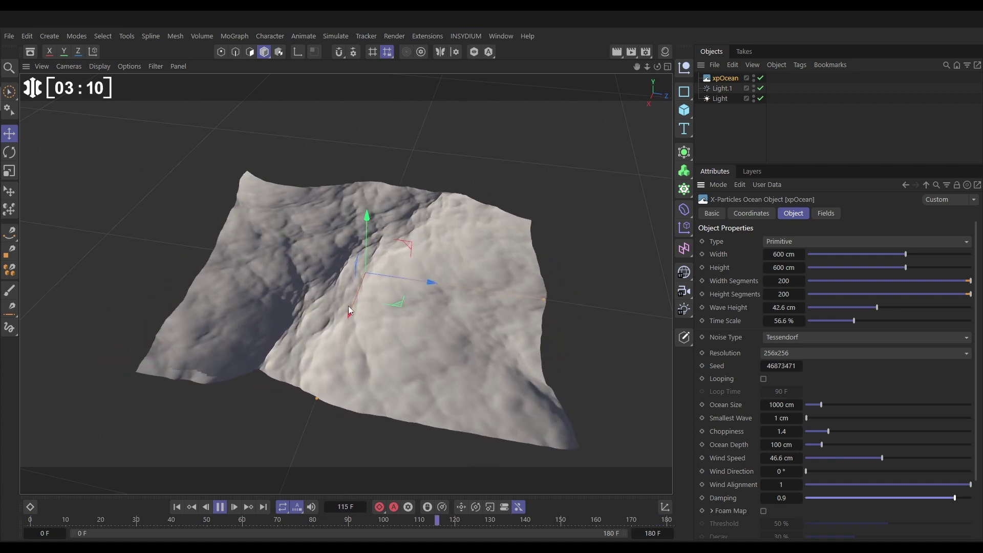
mouse_move(388, 300)
alt+mouse_down()
mouse_move(450, 306)
mouse_move(382, 289)
alt+mouse_up()
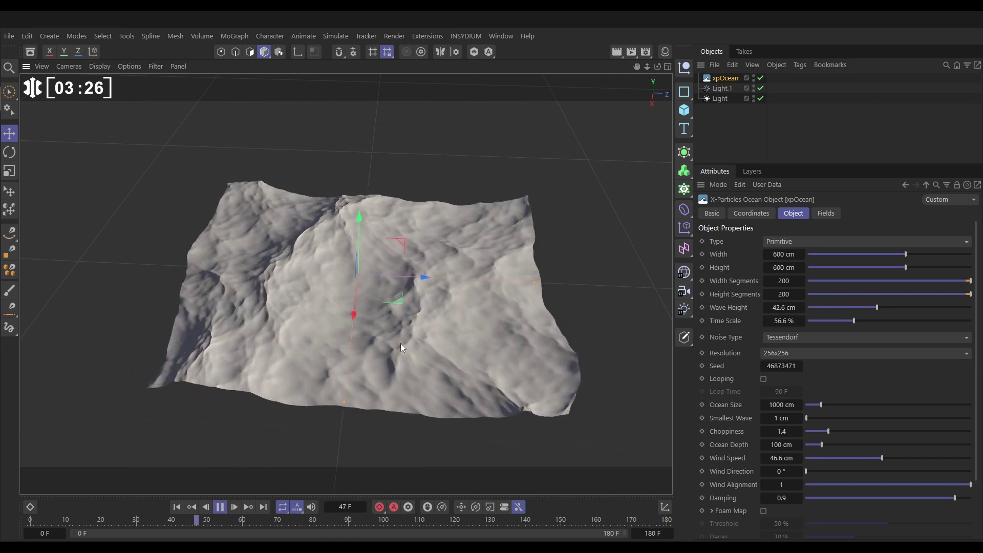
- Enable Looping on the xpOcean with a 181 F Loop Time and replay the animation
click(221, 507)
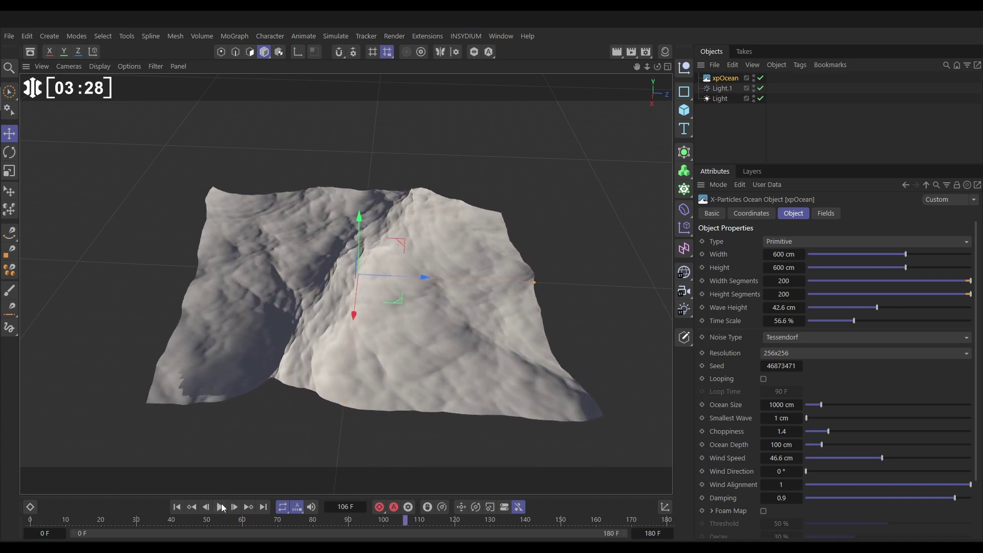
click(763, 380)
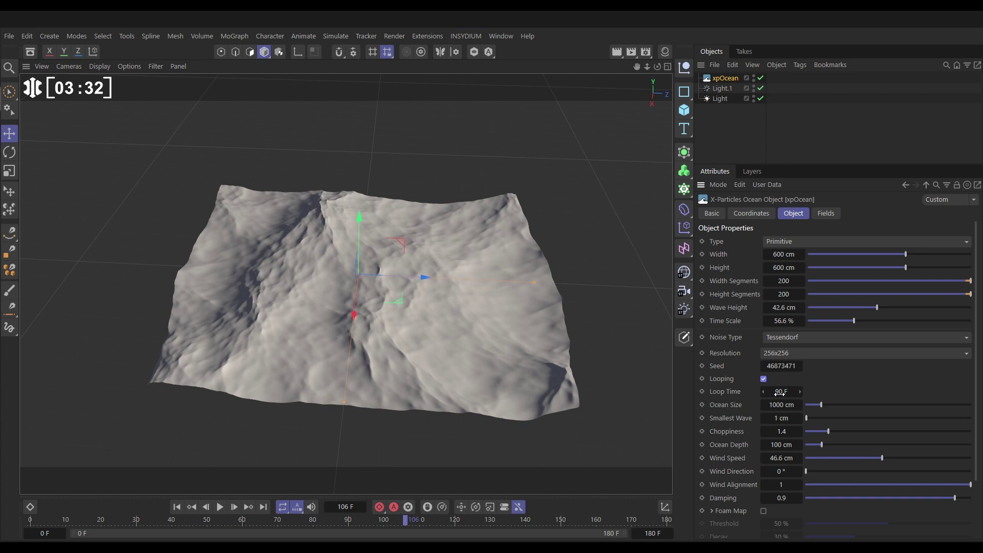
click(779, 392)
text(181)
key(Return)
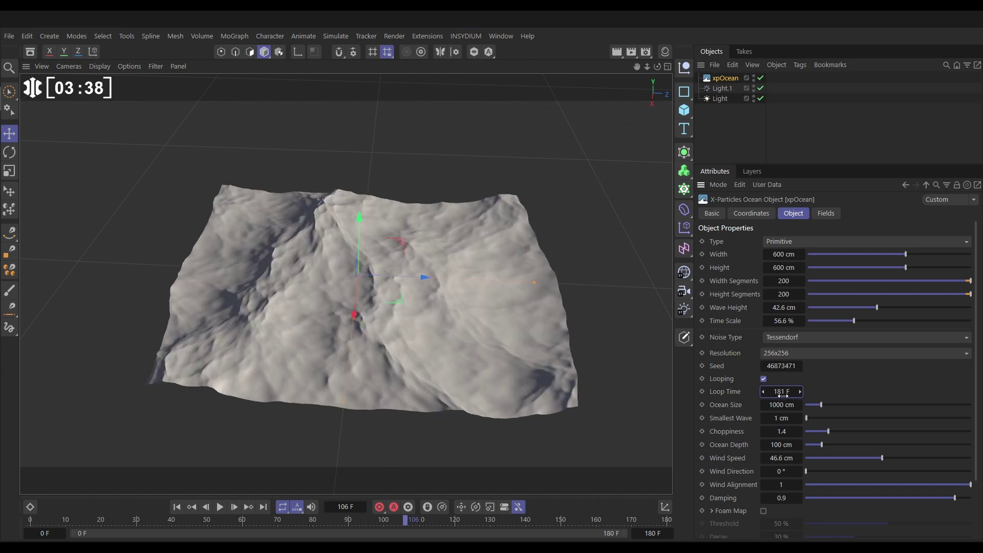
click(219, 511)
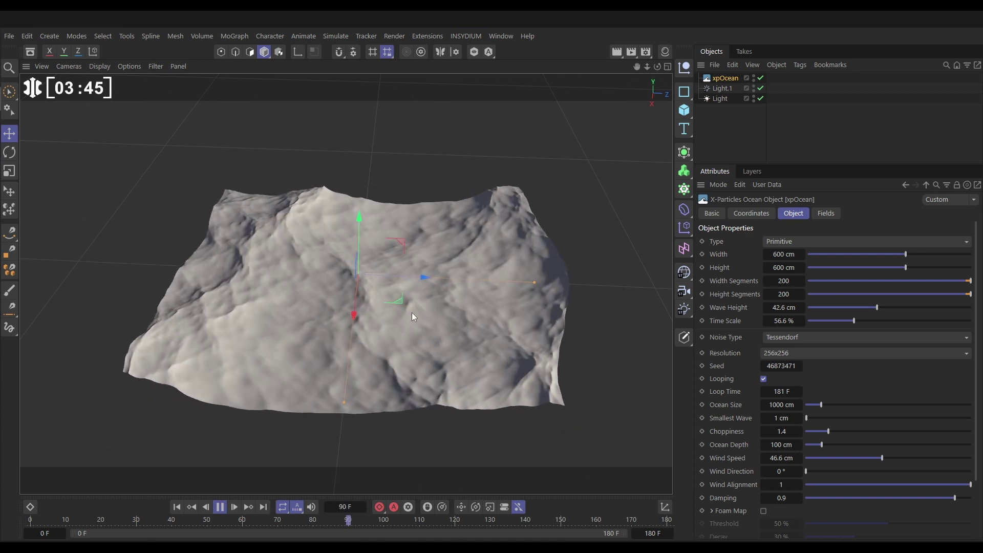
- Apply the Mat material to xpOcean and preview the dark blue textured waves
scroll(429, 296, down, 3)
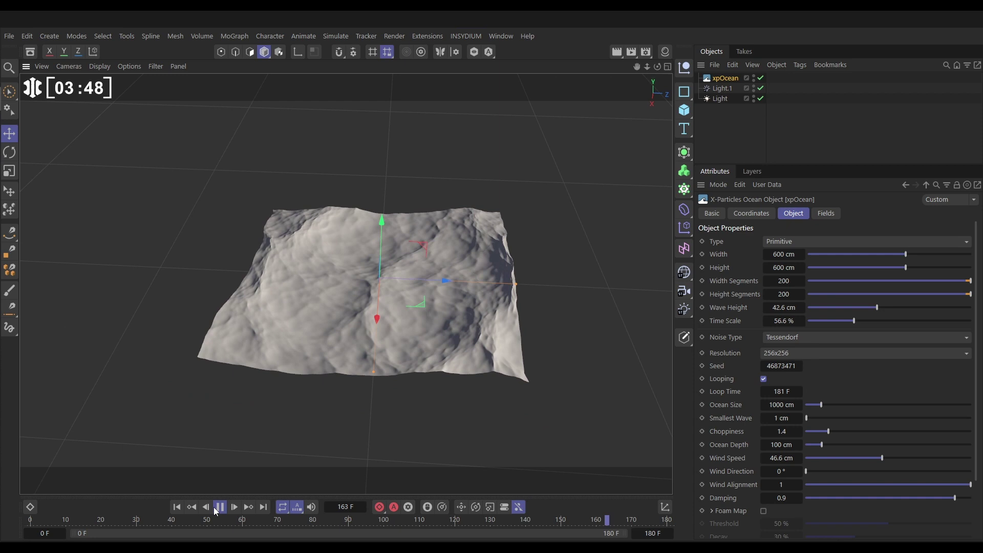
key(F8)
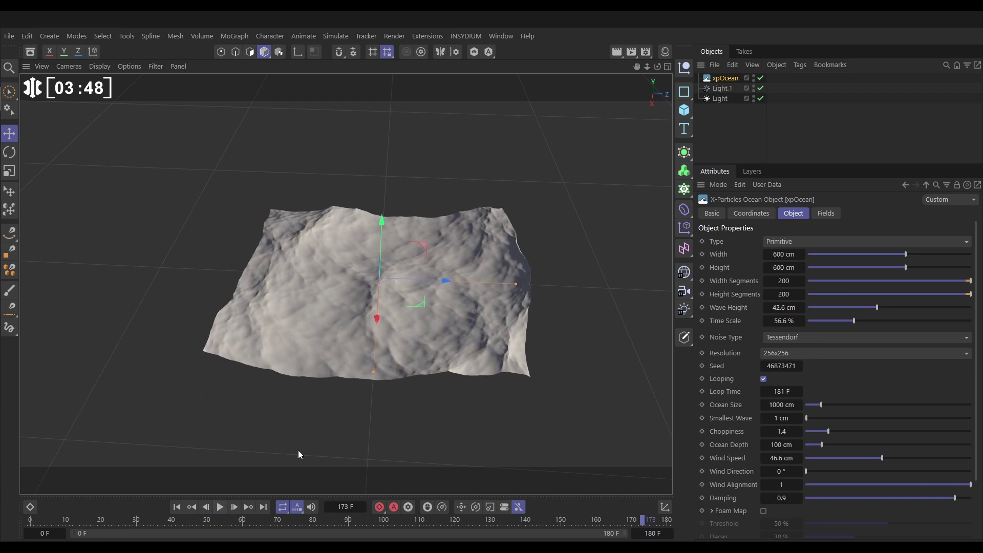
click(665, 51)
drag(538, 107, 698, 128)
drag(728, 79, 727, 78)
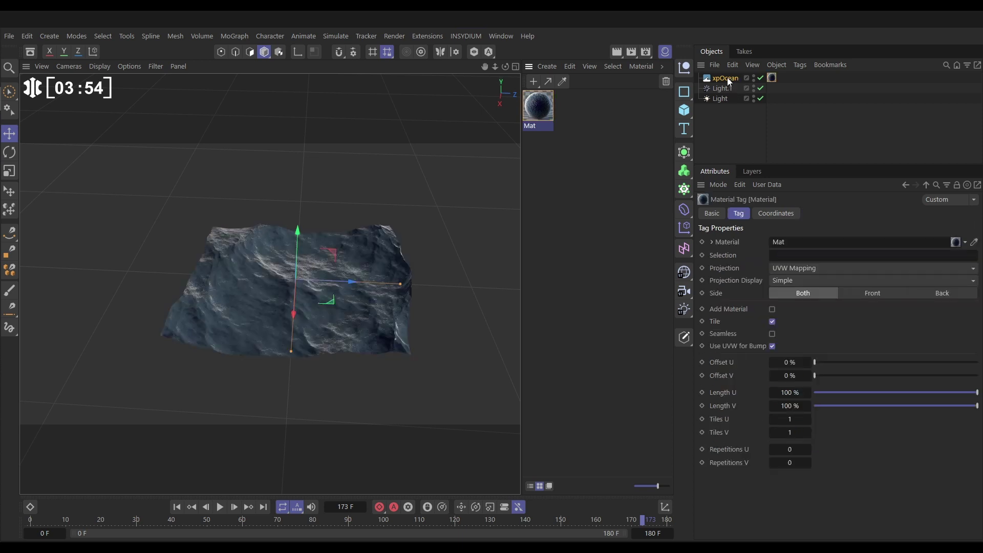
click(220, 507)
alt+drag(315, 291, 318, 314)
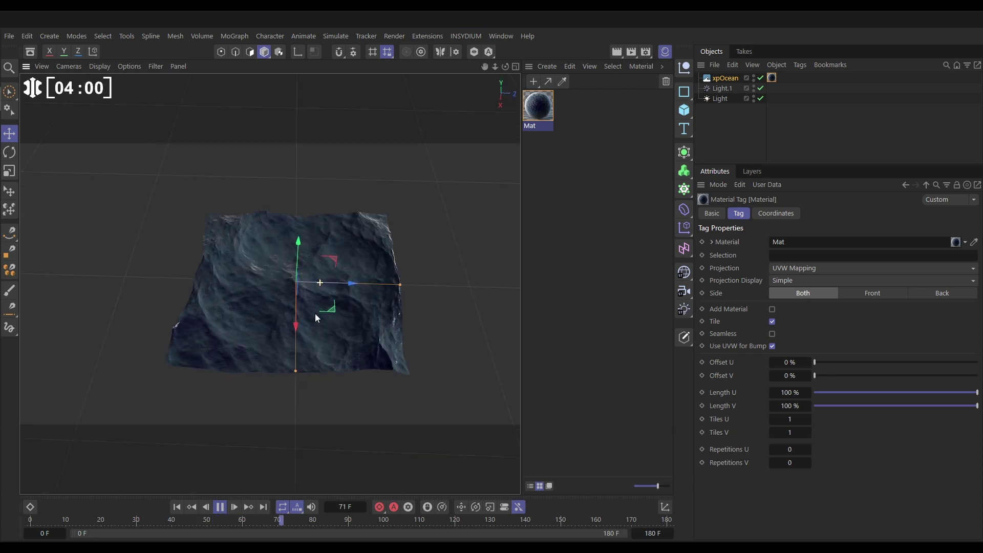
- Stretch the xpOcean wider along X and deeper along Z, then reselect it
key(shift+F2)
alt+drag(353, 286, 346, 330)
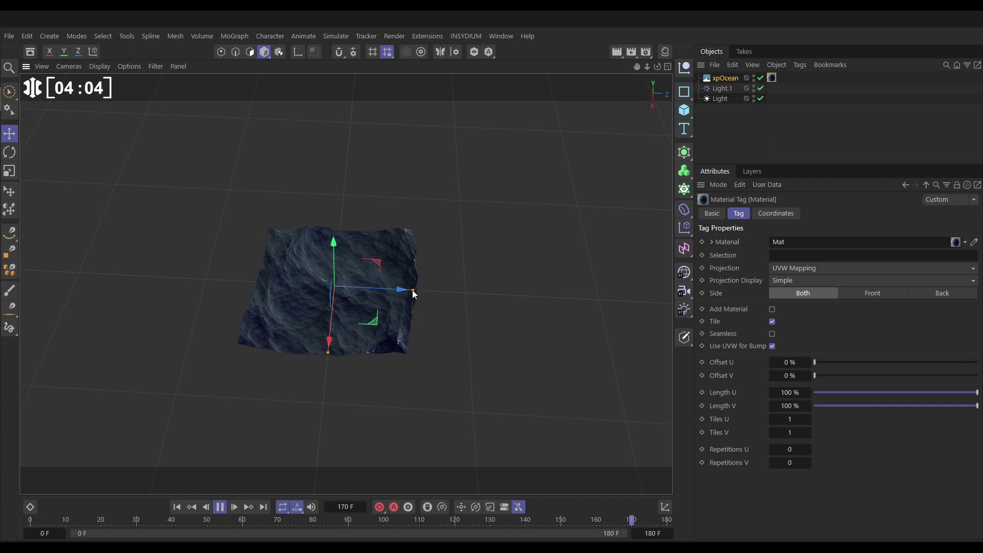
drag(423, 292, 647, 301)
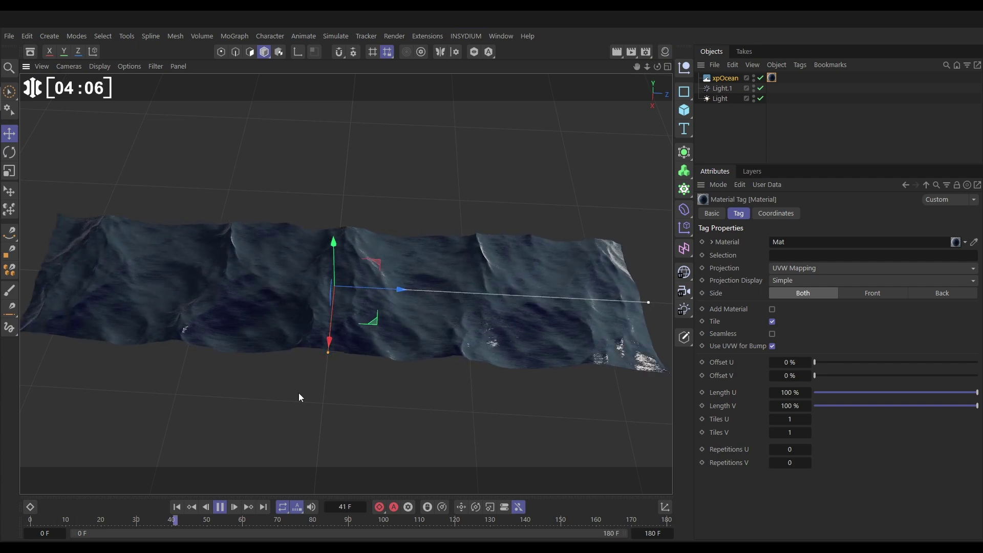
drag(330, 357, 312, 505)
alt+drag(381, 289, 262, 213)
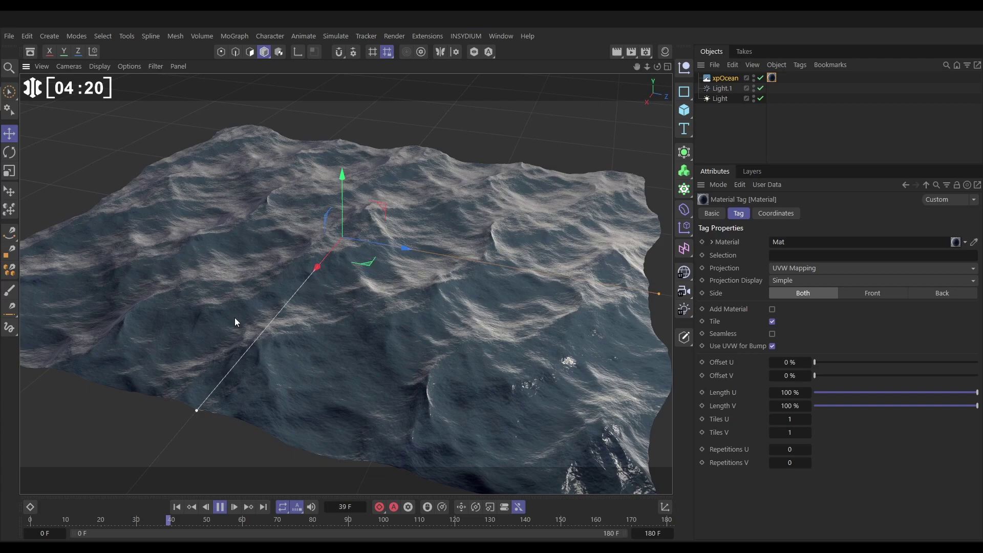
click(220, 507)
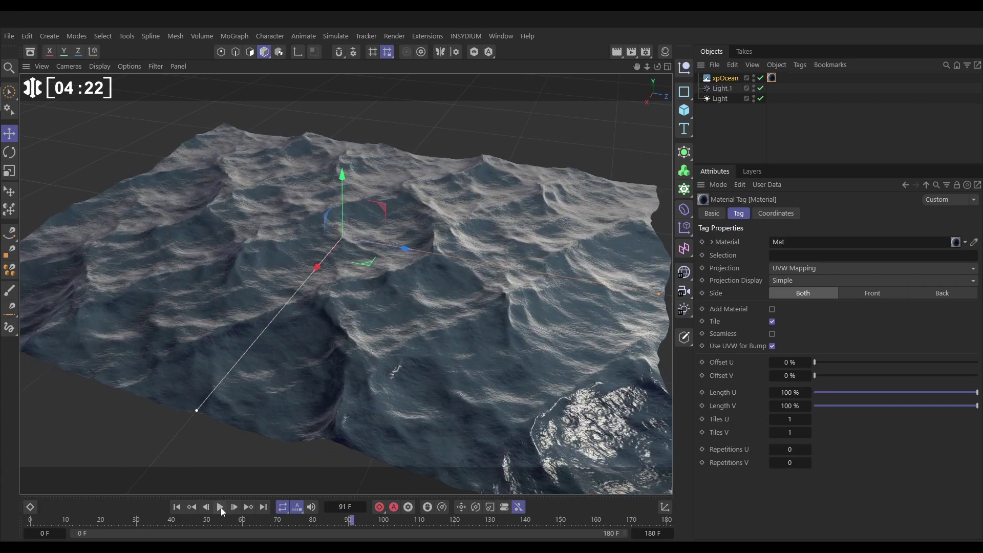
click(724, 79)
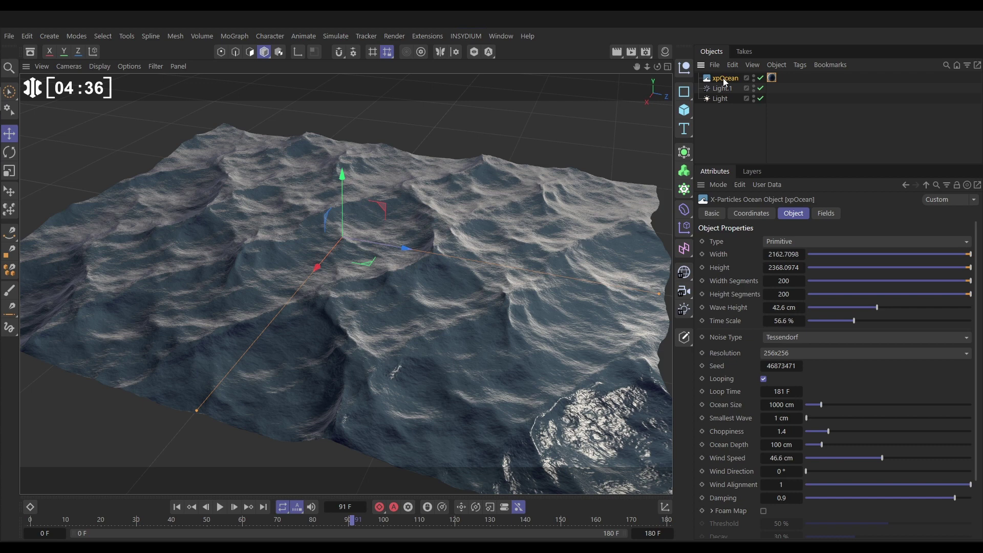
- Duplicate xpOcean; give the copy 128x128 resolution, 64.5 cm smallest wave, 4511 cm ocean size
key(ctrl+c)
key(ctrl+v)
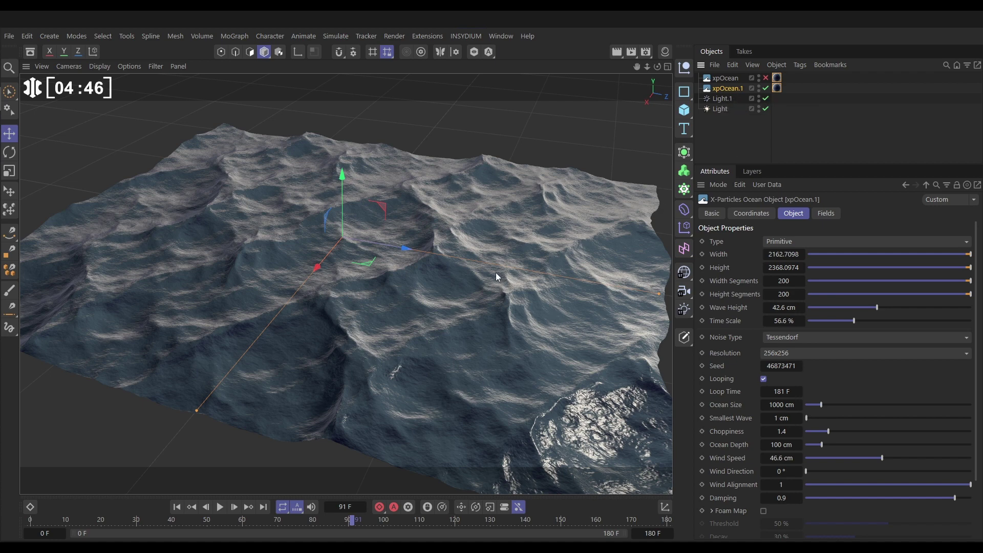
click(771, 354)
click(779, 390)
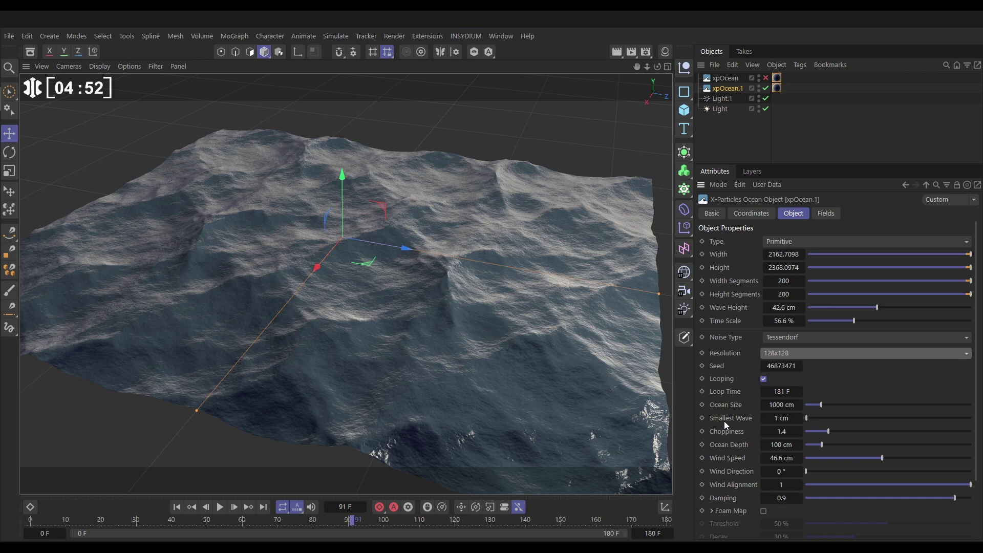
drag(806, 418, 913, 422)
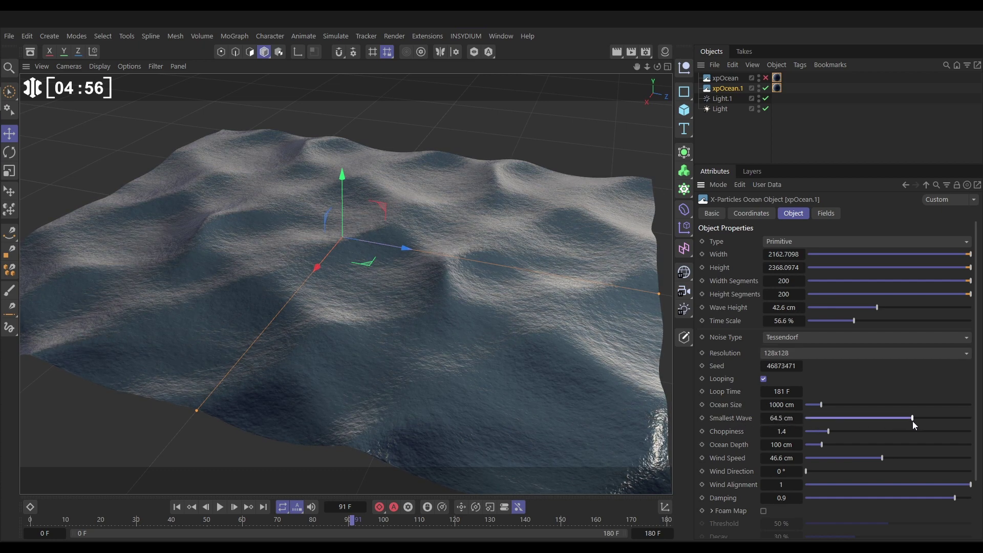
drag(825, 404, 880, 407)
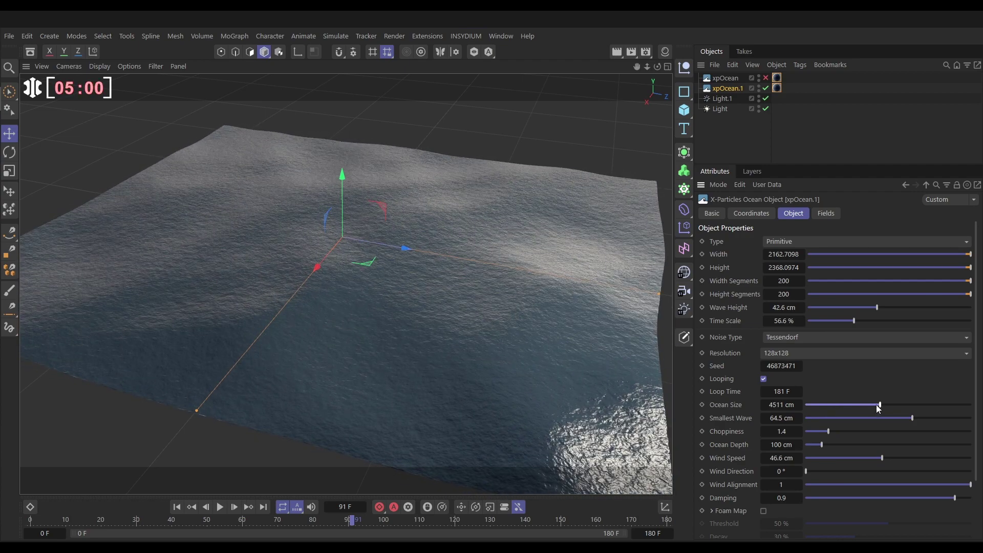
- Raise xpOcean.1's wave height to 86.1 cm and choppiness to 2.5, then play from the start to preview
drag(880, 308, 952, 307)
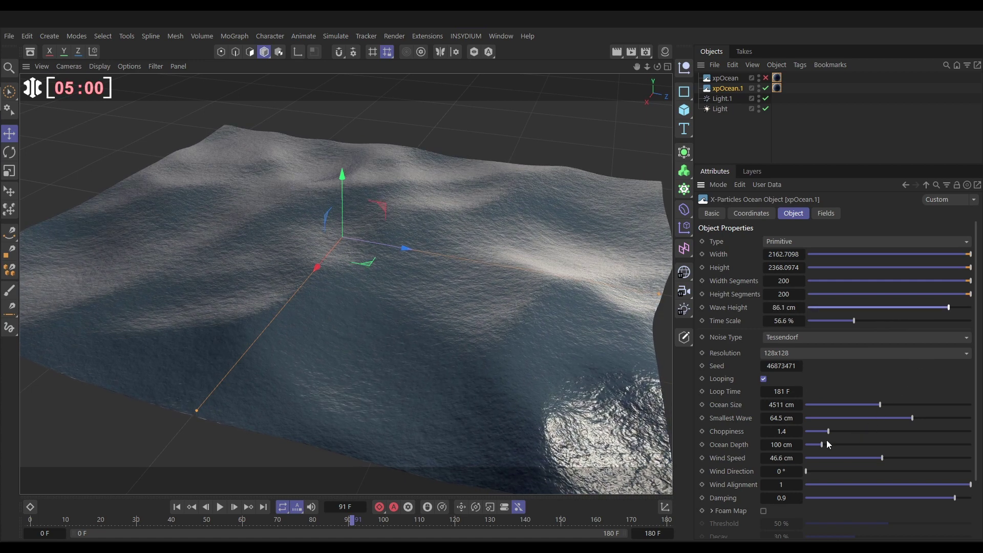
drag(829, 432, 847, 432)
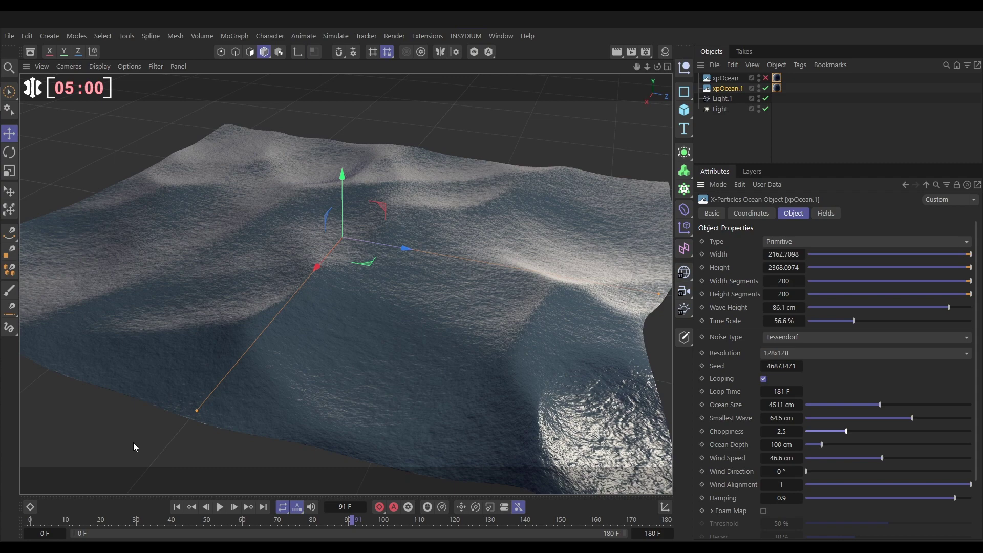
click(177, 506)
click(220, 507)
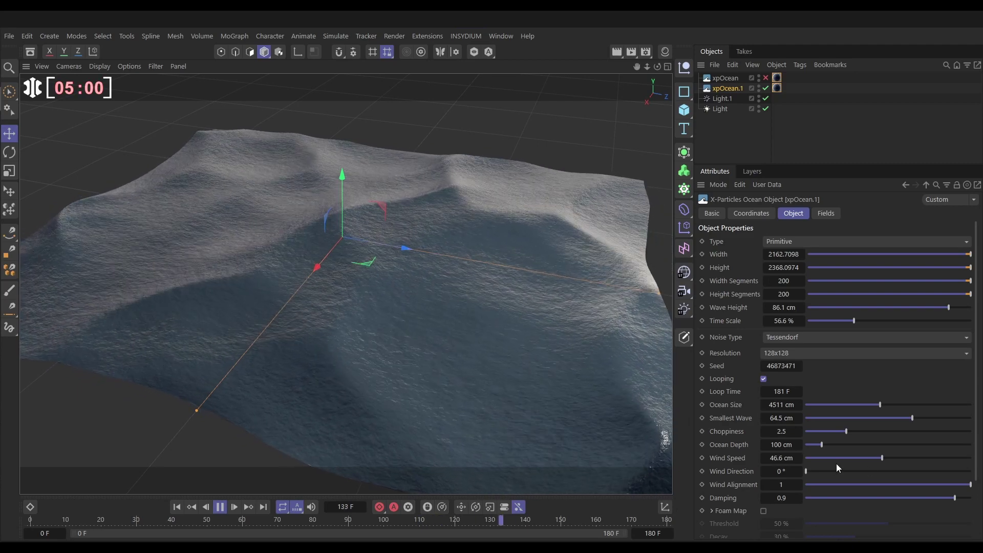
- Set wind speed to 65.7 cm and time scale to 48.4 %, then stop playback
drag(887, 463, 915, 460)
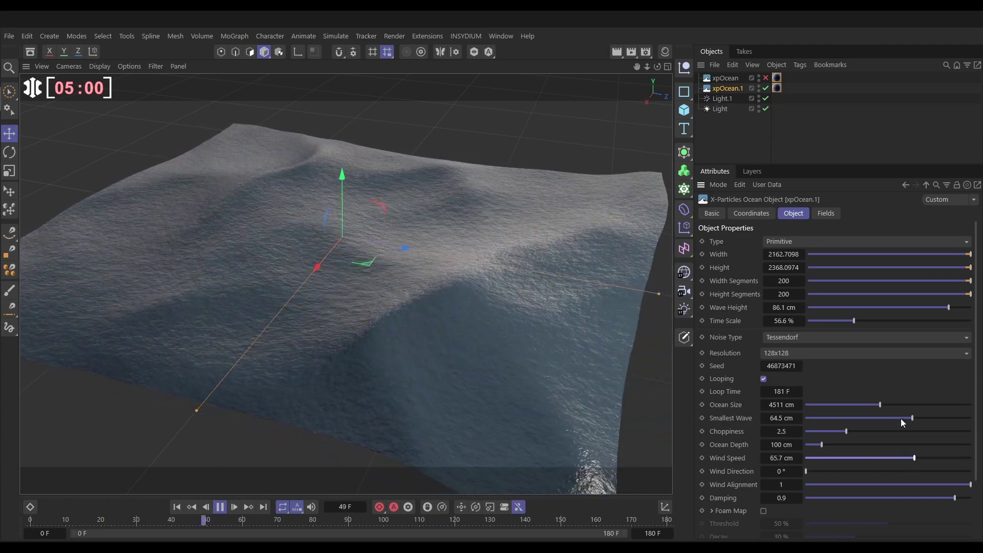
click(861, 321)
drag(861, 321, 846, 326)
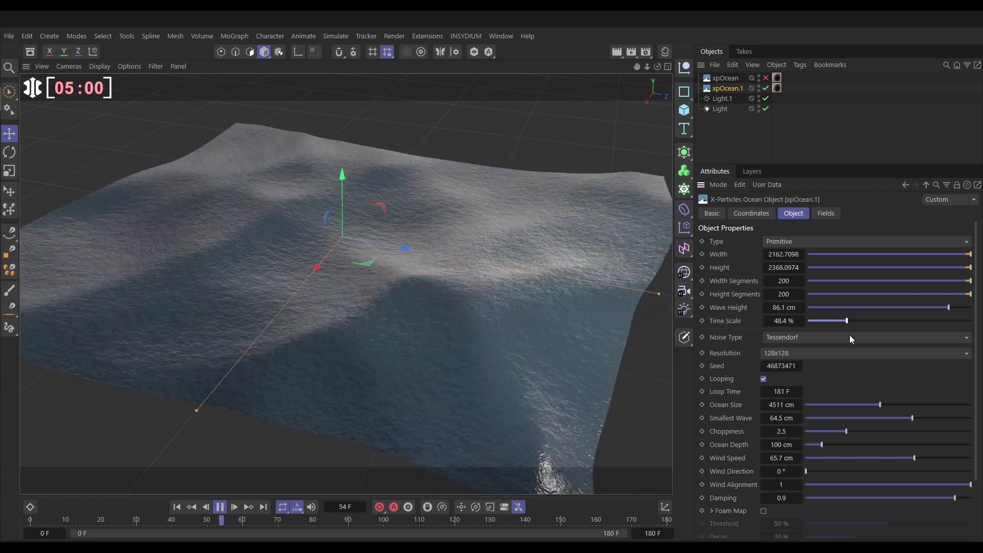
click(220, 507)
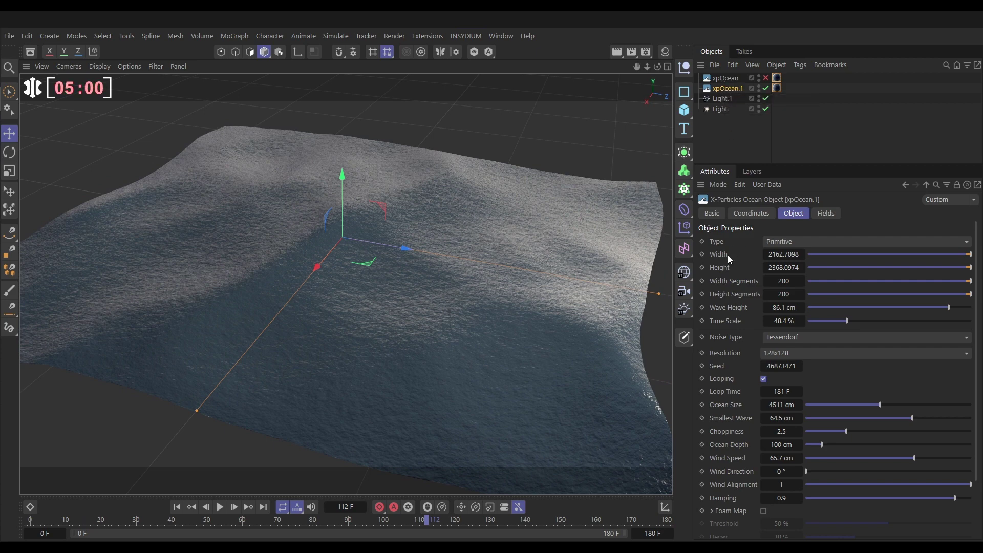
- Make xpOcean.1 a Deformer, re-enable xpOcean, and nest xpOcean.1 under it
click(775, 242)
click(783, 269)
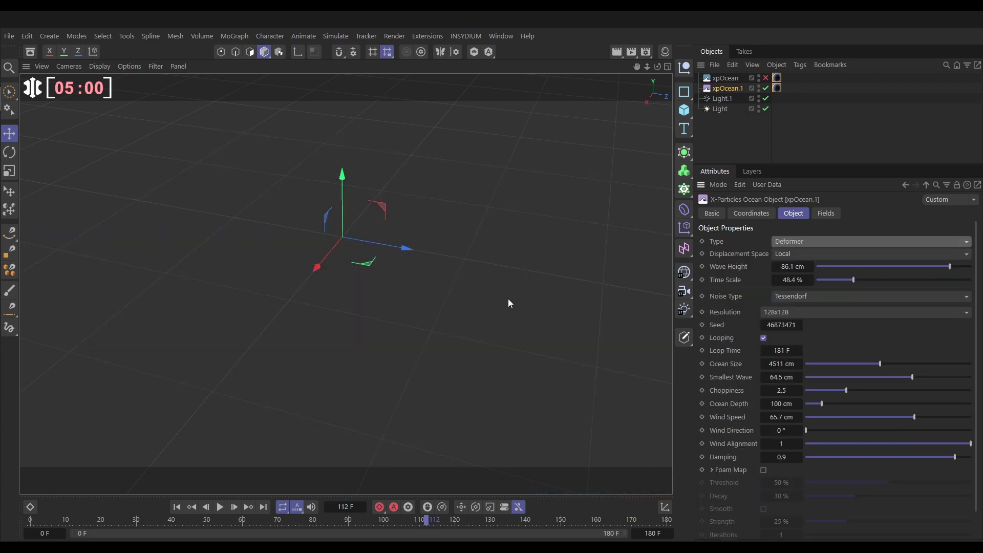
click(767, 79)
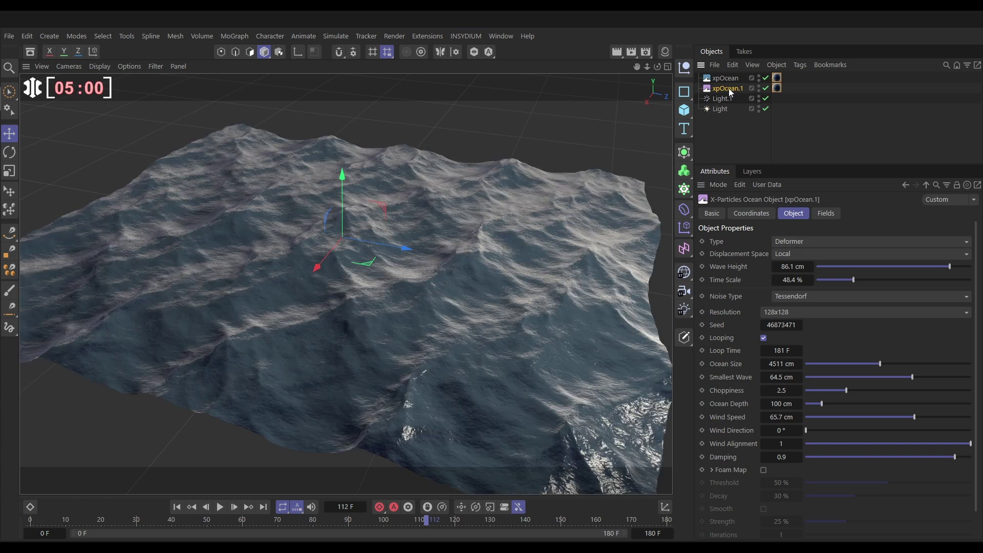
drag(725, 90, 729, 81)
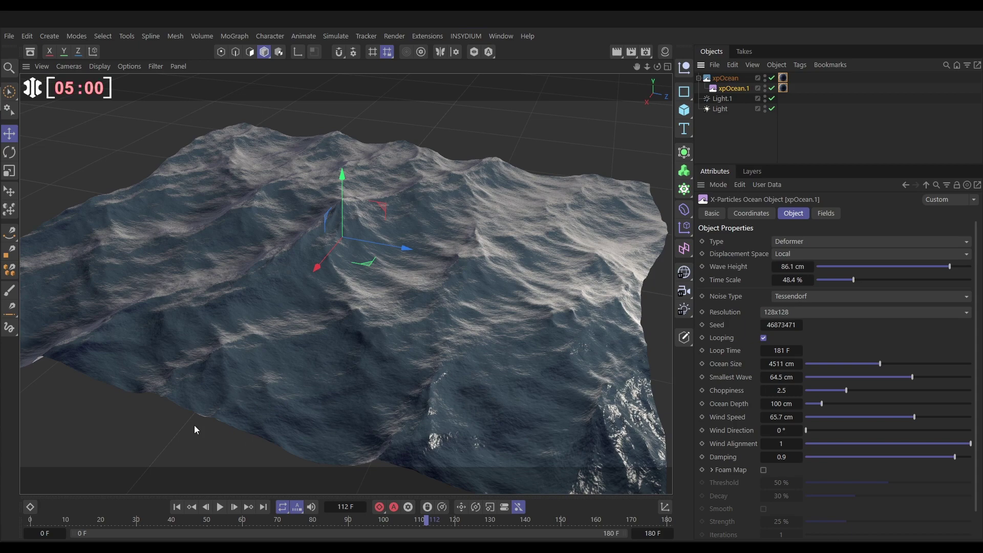
- Rewind to frame 0 and orbit the view to inspect the large swells on the ocean
click(177, 506)
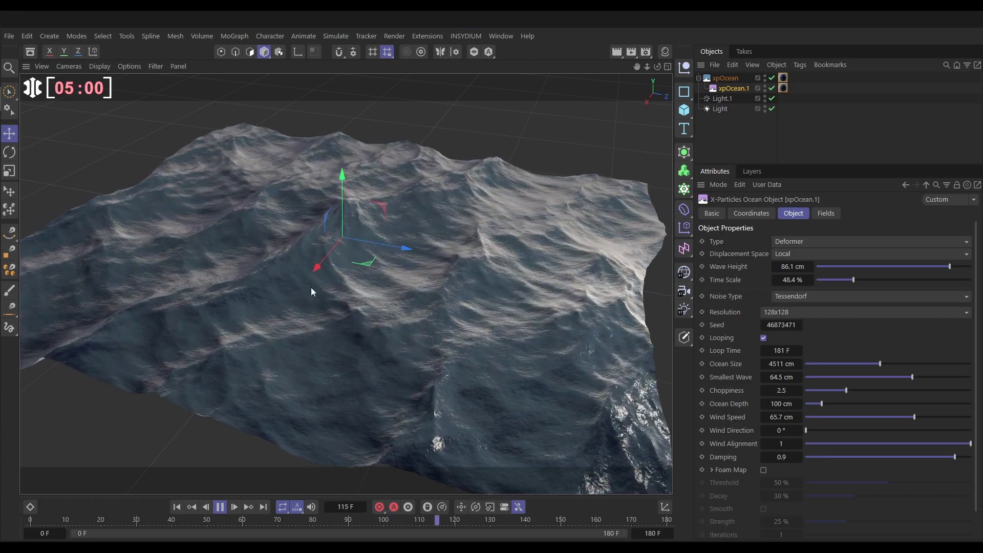
alt+drag(371, 279, 336, 241)
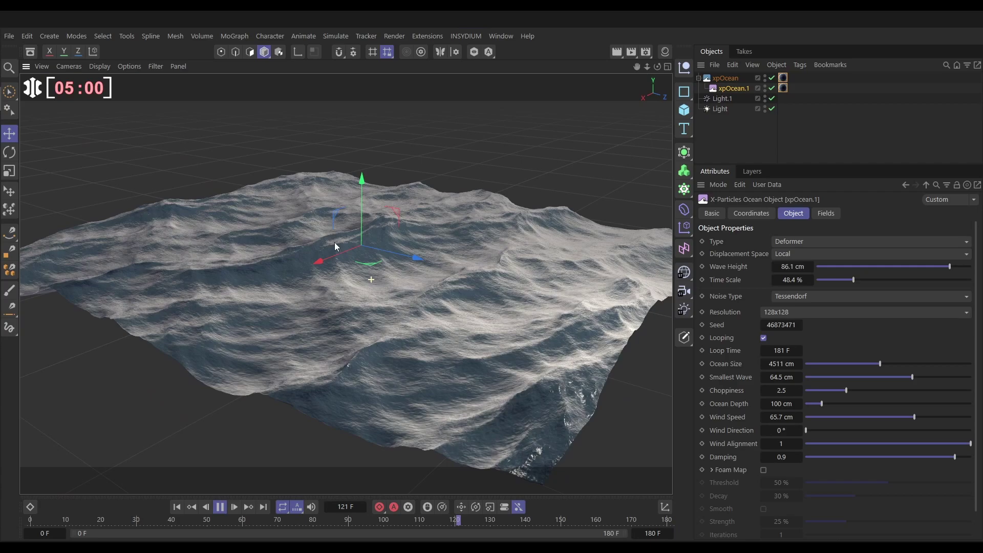
alt+drag(335, 247, 509, 282)
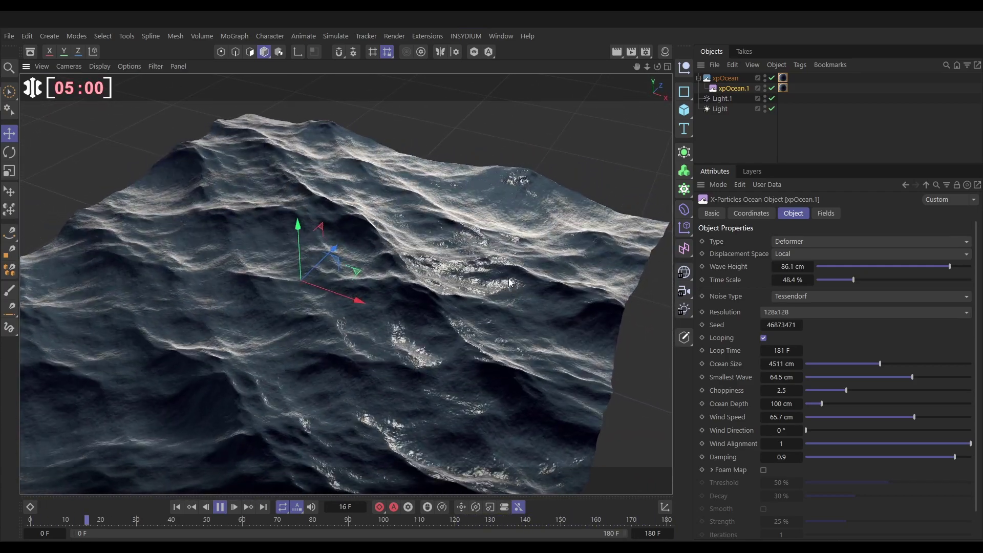